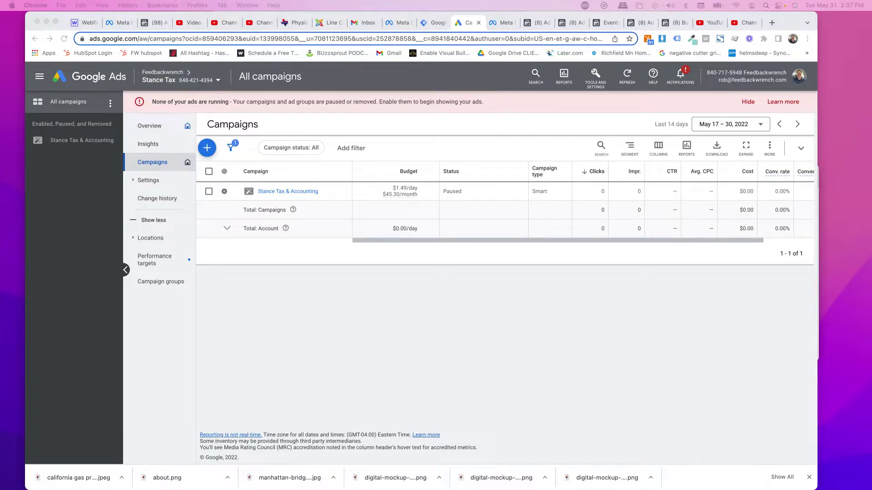
Bring the Chrome window with Google Ads to the front and make it full screen.
{"action": "left_click", "coordinate": [397, 297]}
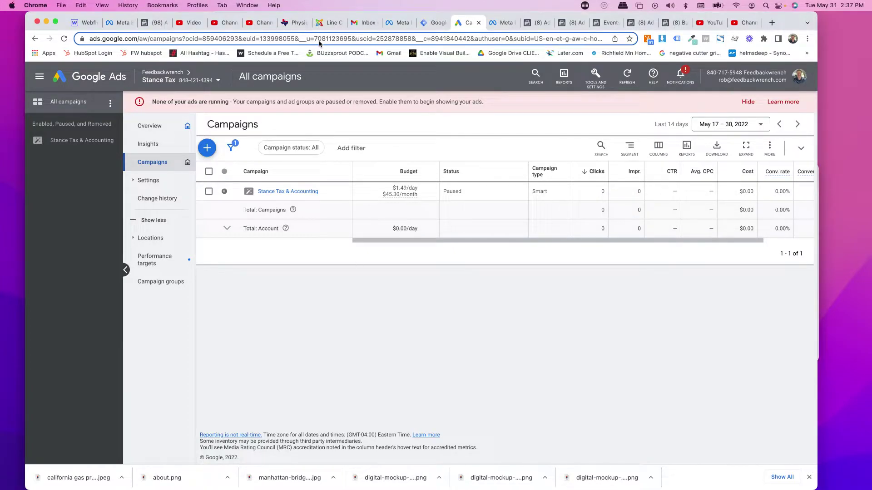
{"action": "left_click", "coordinate": [57, 21]}
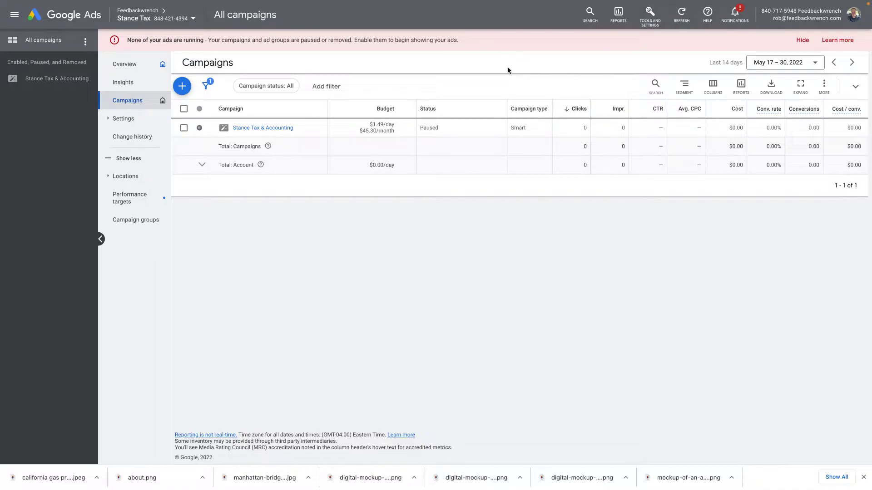
Go from Tools and Settings to Audience manager's Your data sources page.
{"action": "left_click", "coordinate": [650, 26]}
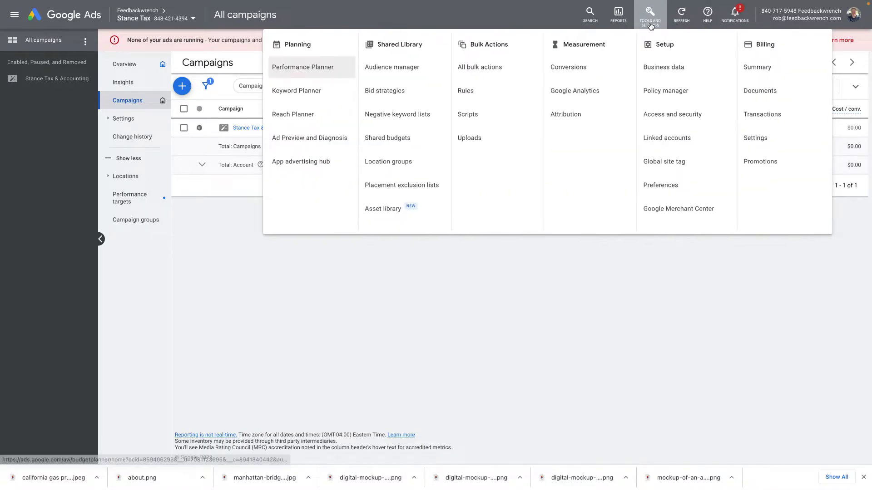
{"action": "left_click", "coordinate": [397, 70]}
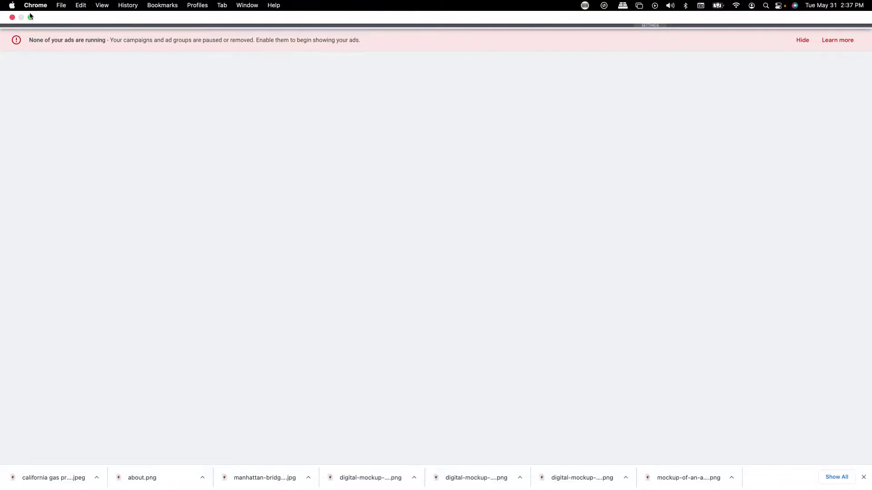
{"action": "left_click", "coordinate": [30, 17]}
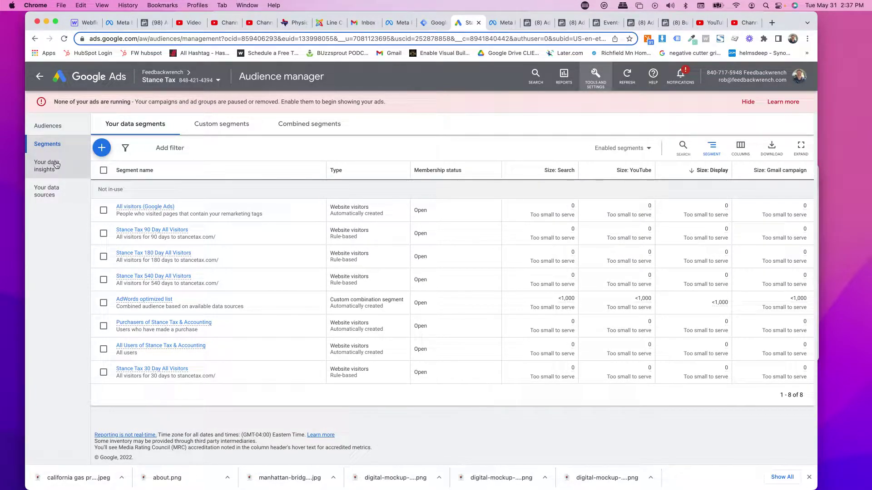
{"action": "left_click", "coordinate": [47, 191]}
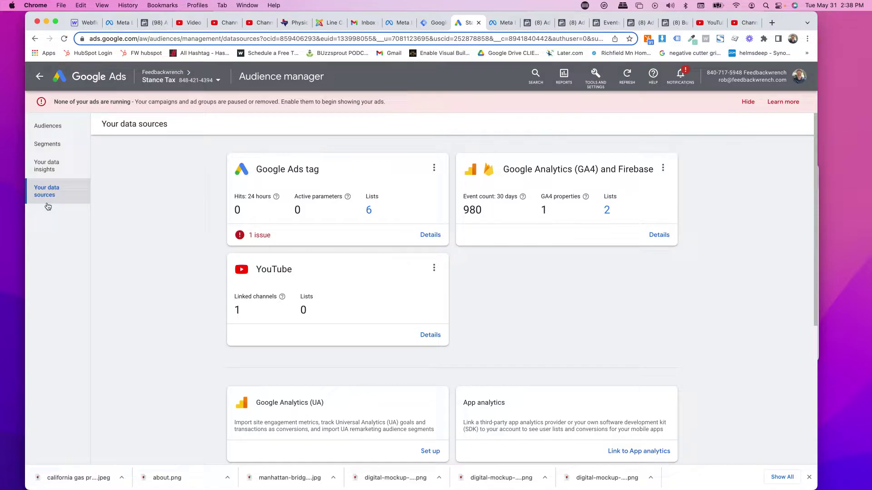
Inspect the Google Ads tag card's title and options menu, then dismiss the menu.
{"action": "triple_click", "coordinate": [278, 169]}
{"action": "left_click", "coordinate": [434, 167]}
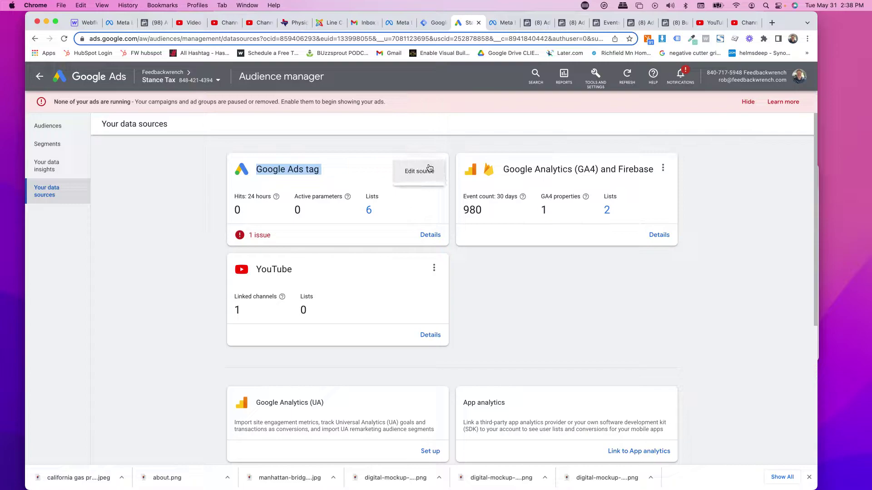
{"action": "left_click", "coordinate": [307, 168]}
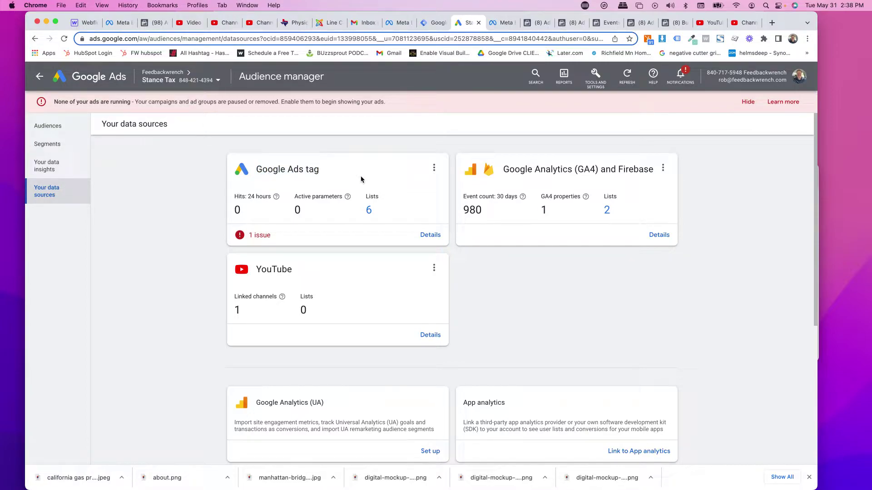
Open the Google Ads tag details and expand Tag setup to show its three install options.
{"action": "left_click", "coordinate": [432, 238]}
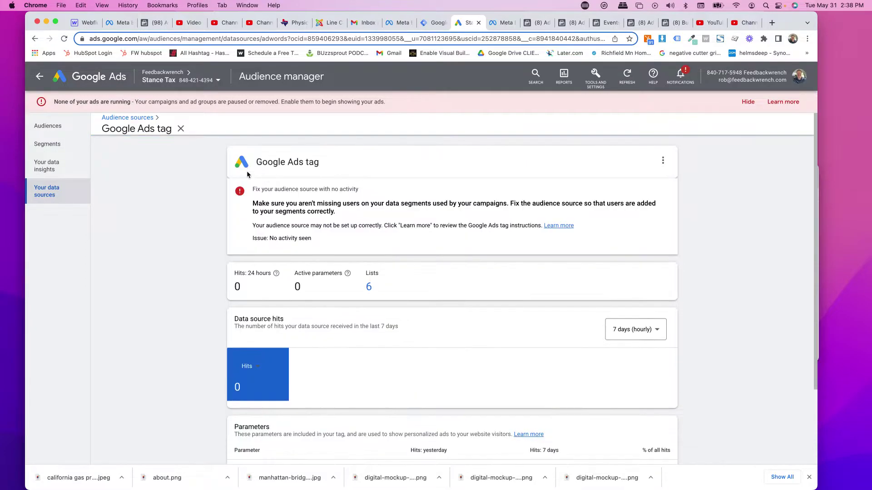
{"action": "scroll", "coordinate": [200, 257], "scroll_direction": "down", "scroll_amount": 5}
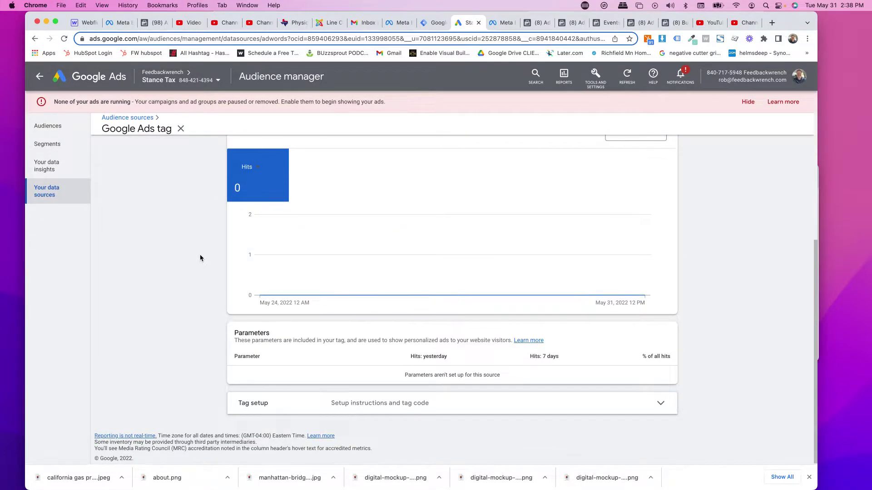
{"action": "scroll", "coordinate": [198, 257], "scroll_direction": "up", "scroll_amount": 5}
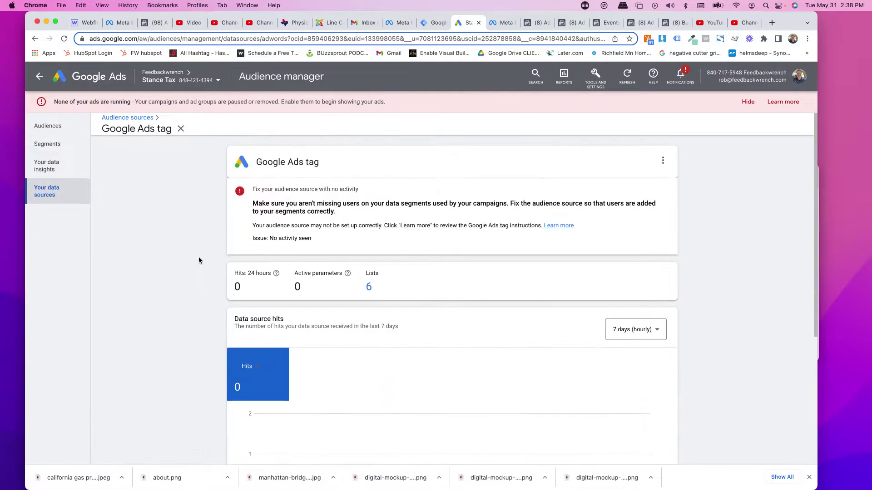
{"action": "scroll", "coordinate": [385, 296], "scroll_direction": "down", "scroll_amount": 5}
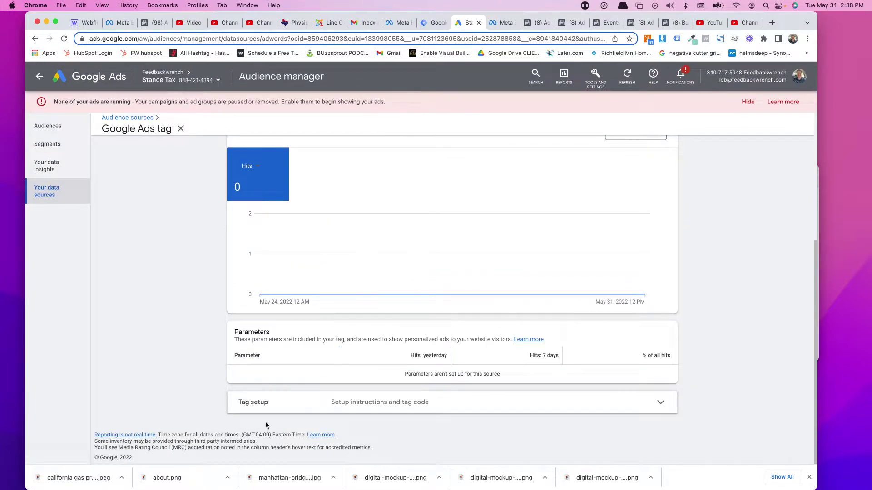
{"action": "left_click", "coordinate": [263, 403]}
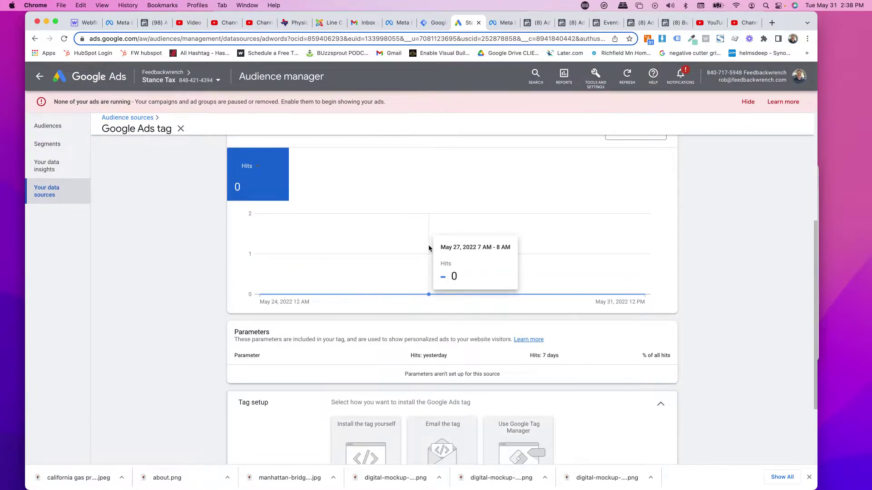
{"action": "scroll", "coordinate": [428, 245], "scroll_direction": "down", "scroll_amount": 3}
{"action": "scroll", "coordinate": [406, 349], "scroll_direction": "up", "scroll_amount": 5}
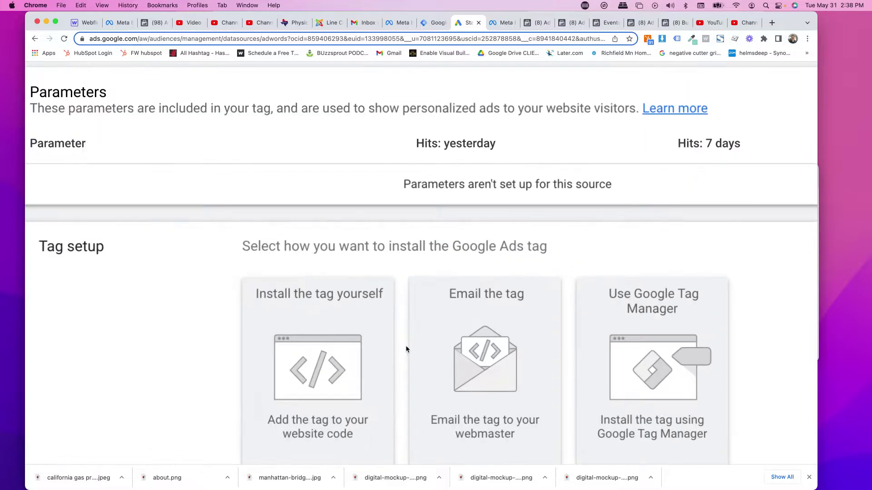
{"action": "scroll", "coordinate": [406, 348], "scroll_direction": "down", "scroll_amount": 2}
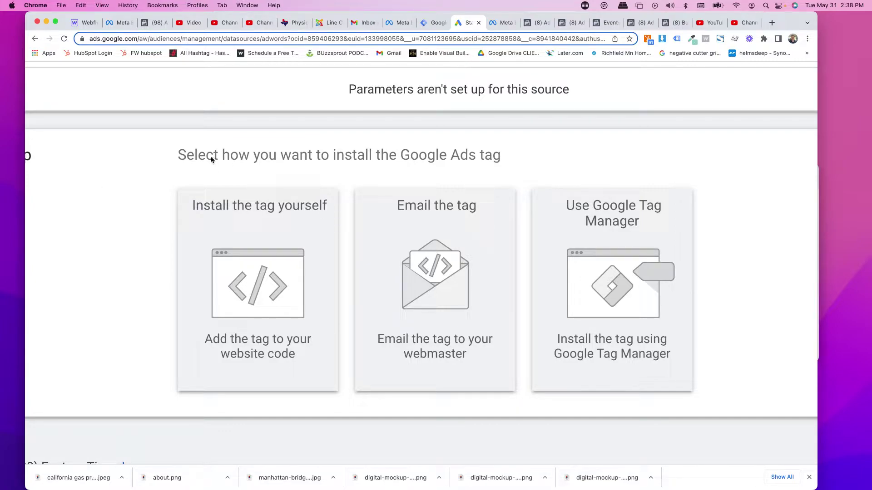
{"action": "scroll", "coordinate": [210, 158], "scroll_direction": "down", "scroll_amount": 3}
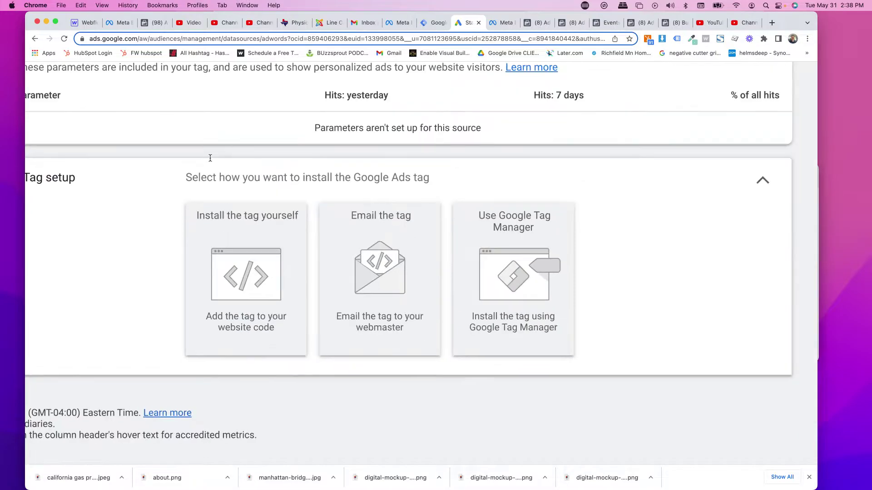
Choose Install the tag yourself, switch to the Tag Manager instructions, and select the Conversion ID.
{"action": "left_click", "coordinate": [268, 271]}
{"action": "scroll", "coordinate": [258, 264], "scroll_direction": "down", "scroll_amount": 10}
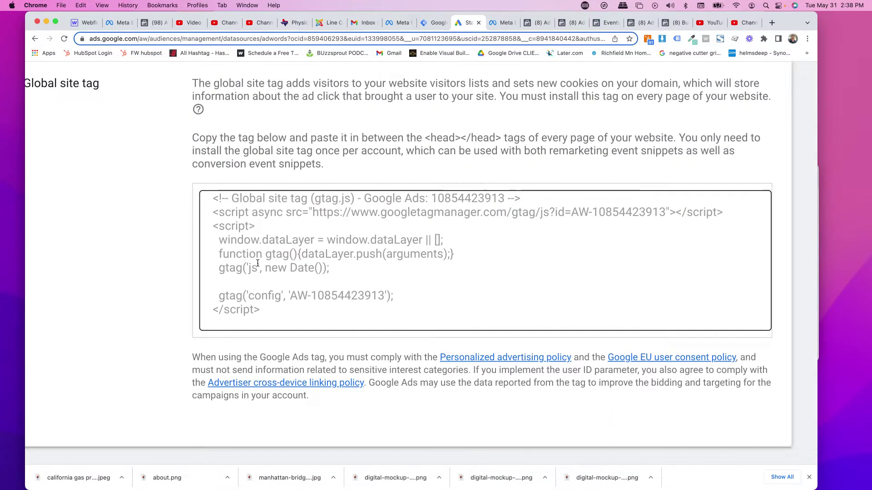
{"action": "scroll", "coordinate": [258, 264], "scroll_direction": "down", "scroll_amount": 3}
{"action": "left_click", "coordinate": [400, 354]}
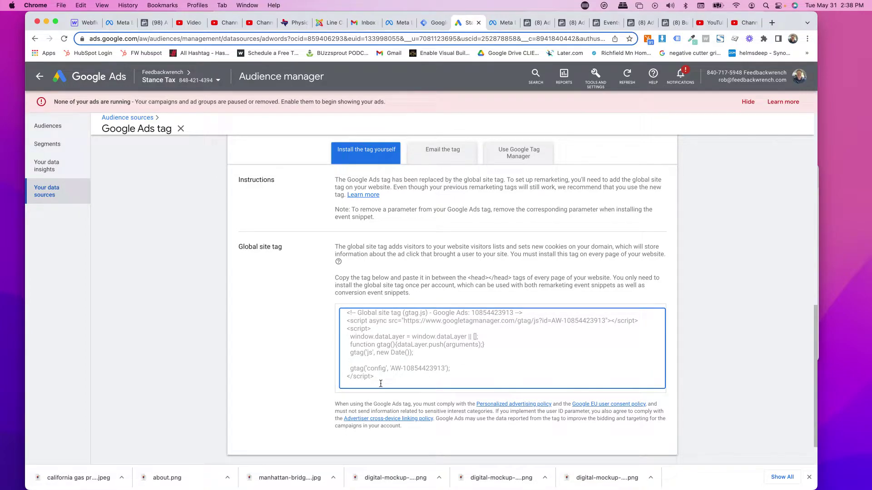
{"action": "left_click_drag", "start_coordinate": [382, 377], "coordinate": [336, 308]}
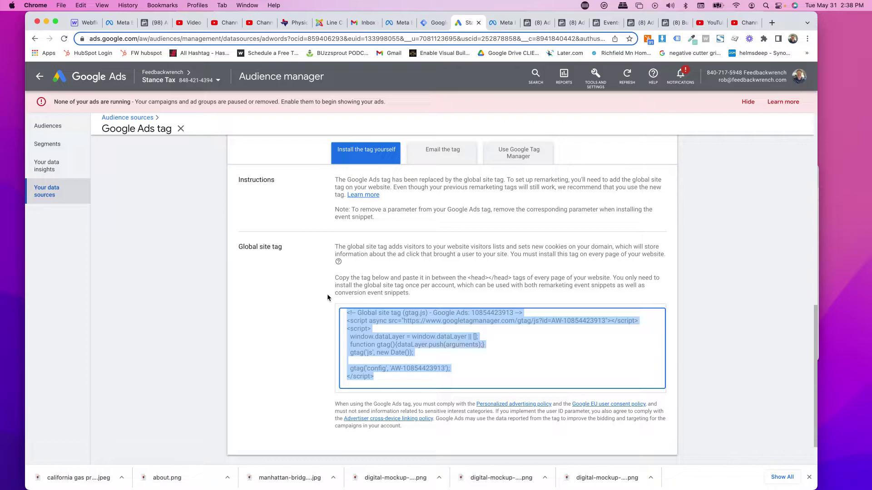
{"action": "left_click", "coordinate": [405, 252]}
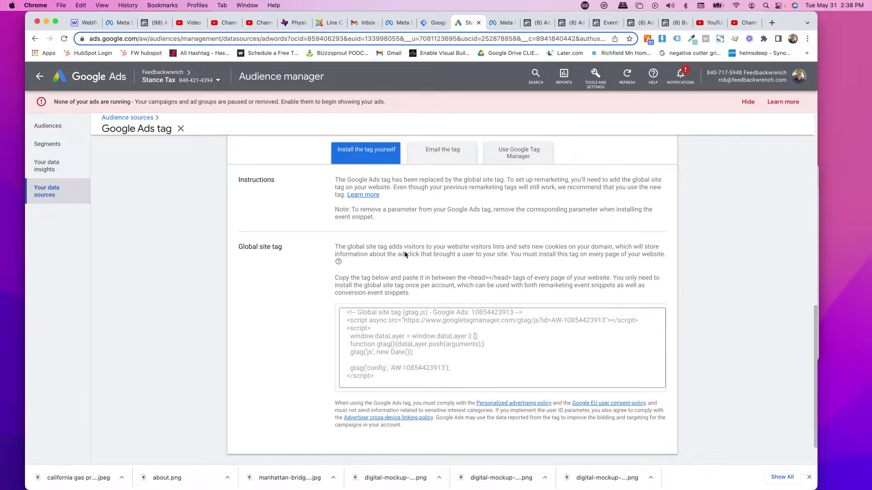
{"action": "left_click", "coordinate": [512, 151]}
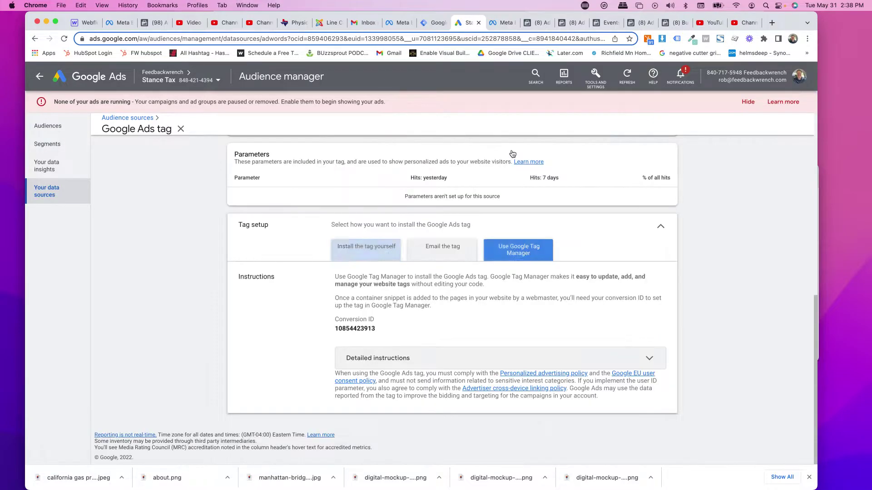
{"action": "double_click", "coordinate": [348, 330]}
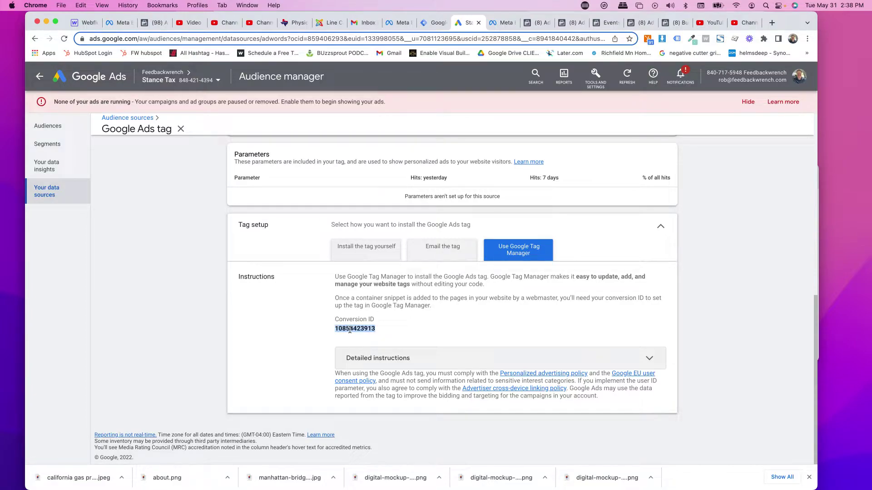
In Tag Manager, open the stancetax.com Tags list and search the page for 'gads'.
{"action": "left_click", "coordinate": [429, 22]}
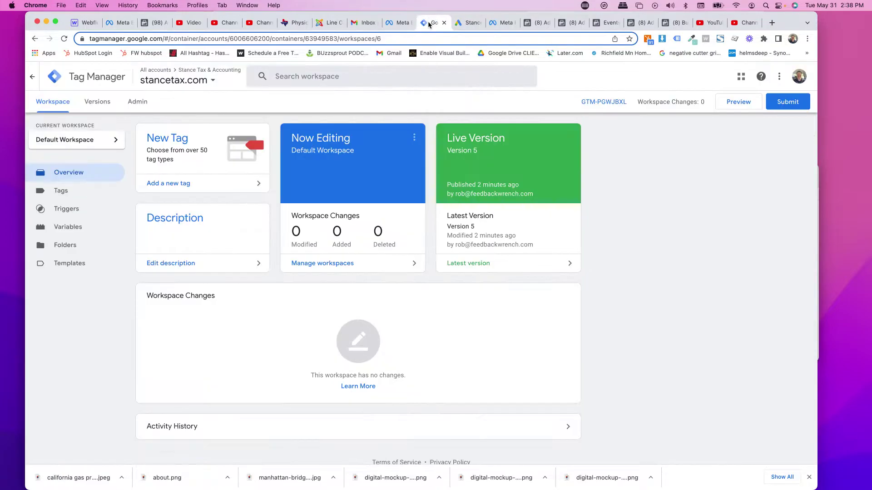
{"action": "left_click", "coordinate": [78, 195]}
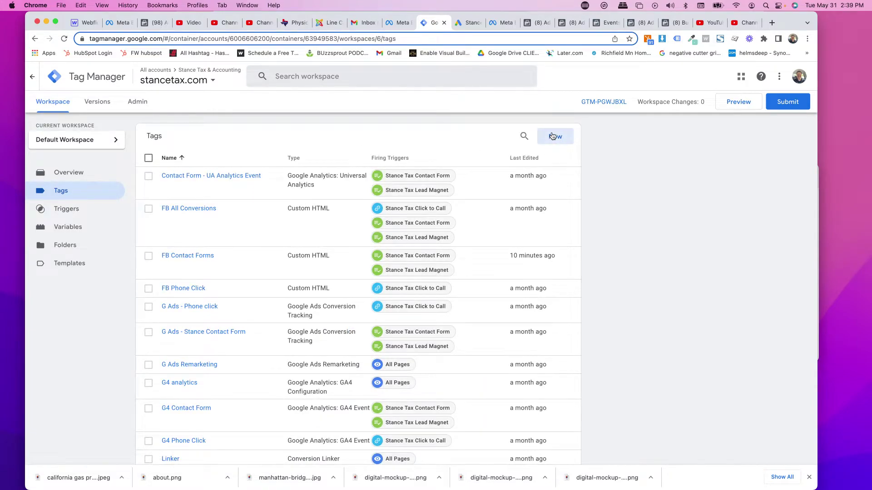
{"action": "key", "text": "super+f"}
{"action": "type", "text": "gads"}
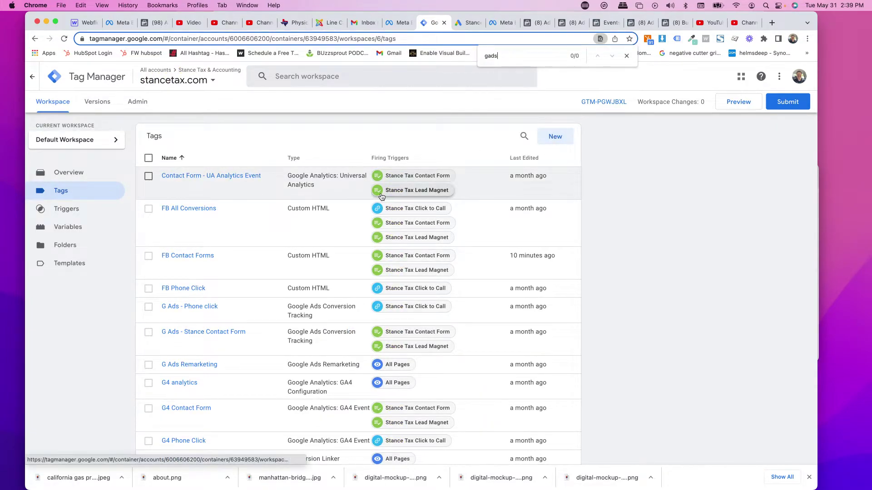
{"action": "key", "text": "BackSpace"}
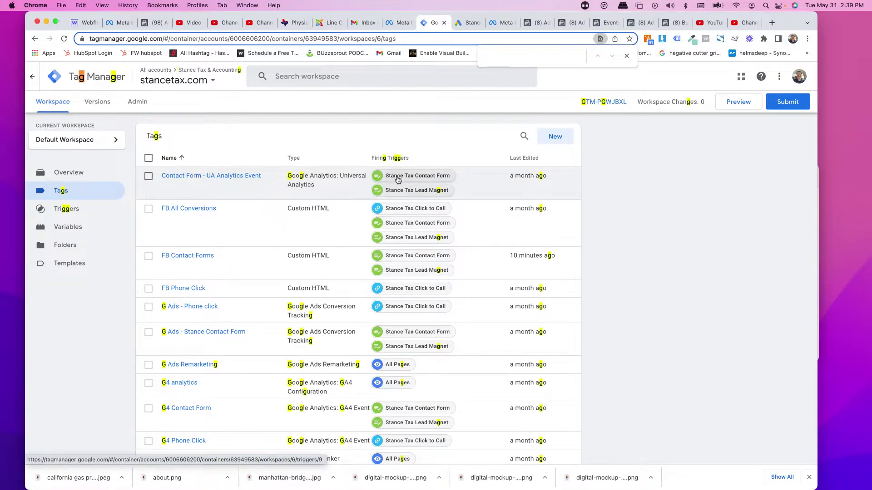
Create a new tag named 'GADS Remarketing Tag' of type Google Ads Remarketing.
{"action": "left_click", "coordinate": [553, 143]}
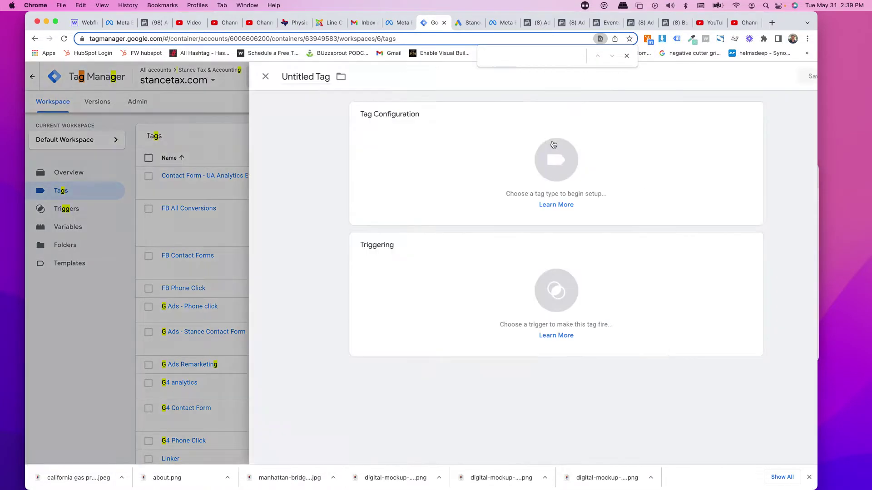
{"action": "left_click", "coordinate": [268, 79]}
{"action": "type", "text": "G"}
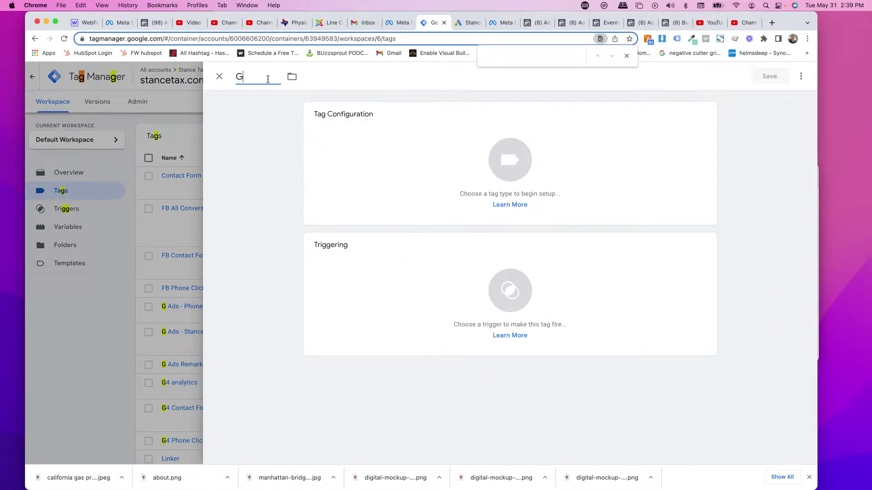
{"action": "type", "text": "ADS Remarketing Tag"}
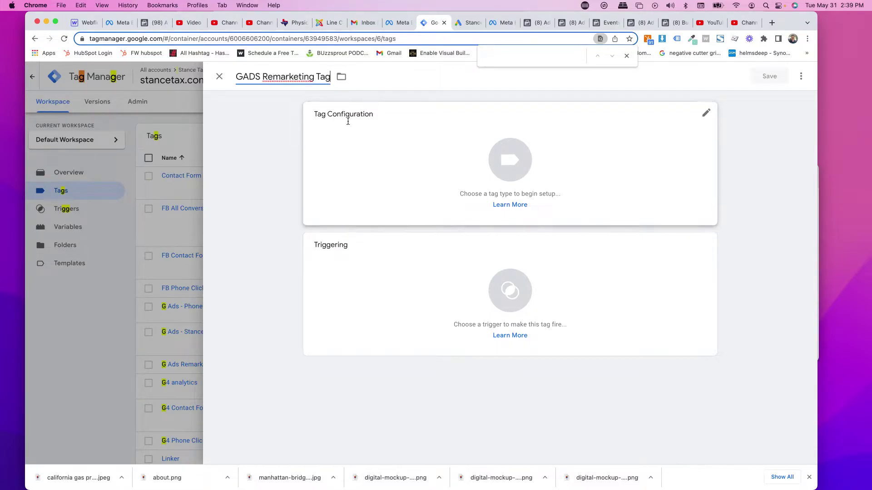
{"action": "left_click", "coordinate": [370, 148]}
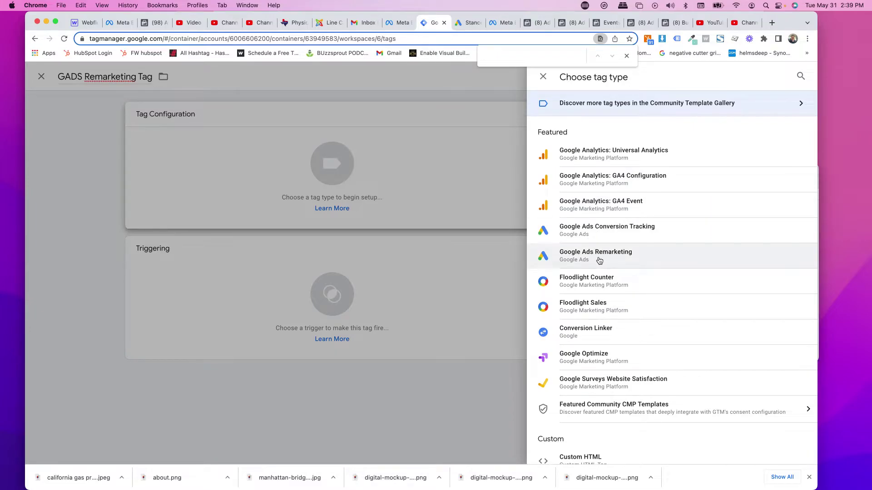
{"action": "scroll", "coordinate": [599, 260], "scroll_direction": "up", "scroll_amount": 5}
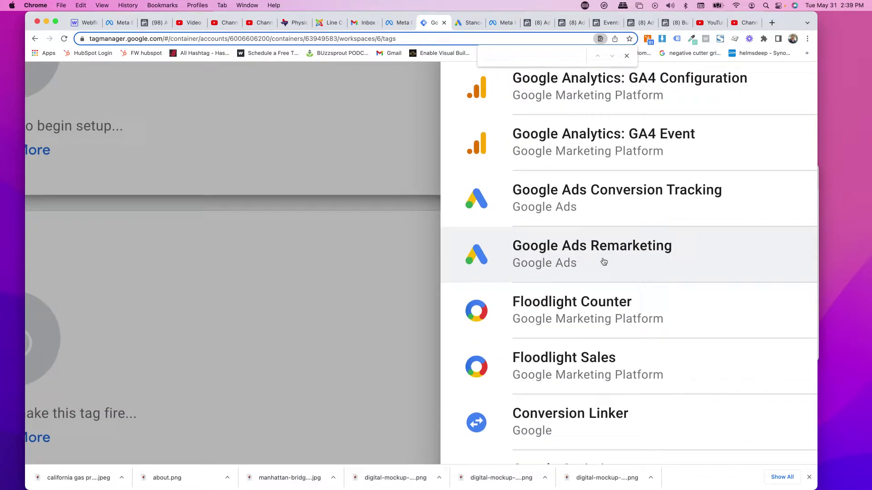
{"action": "scroll", "coordinate": [603, 262], "scroll_direction": "down", "scroll_amount": 5}
{"action": "left_click", "coordinate": [620, 260]}
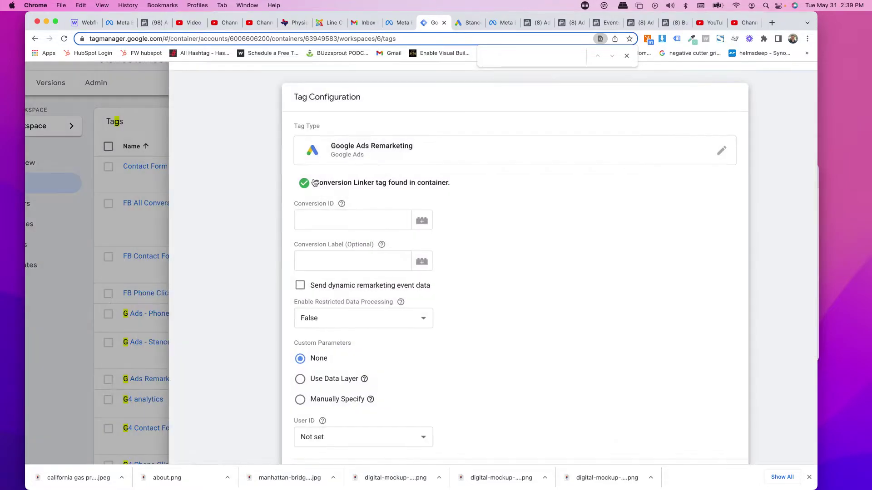
{"action": "left_click", "coordinate": [322, 220]}
{"action": "key", "text": "super+v"}
{"action": "scroll", "coordinate": [299, 218], "scroll_direction": "down", "scroll_amount": 5}
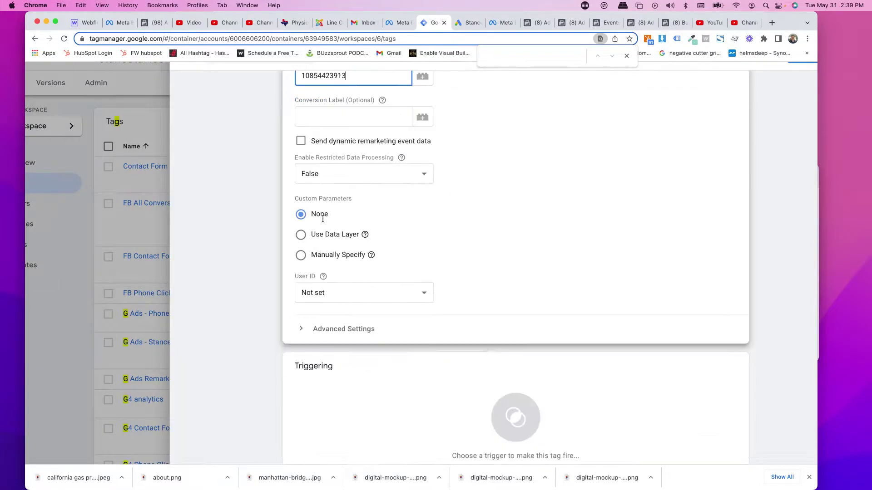
{"action": "left_click", "coordinate": [360, 402]}
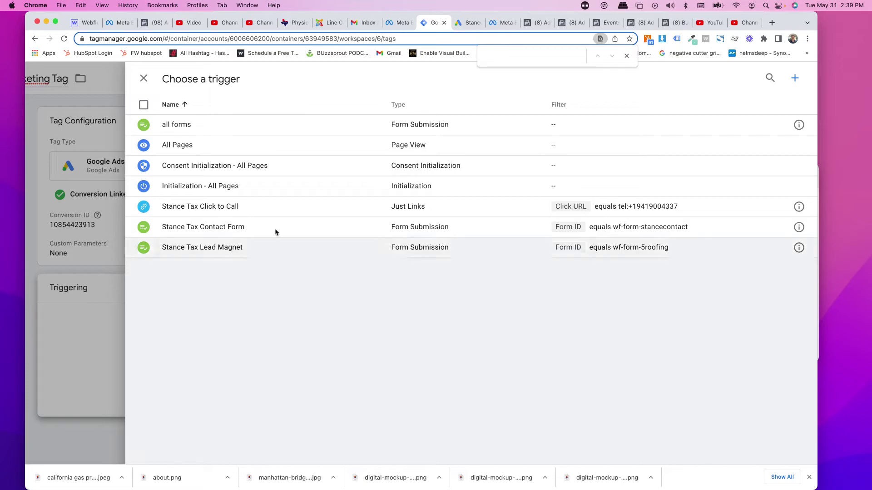
{"action": "left_click", "coordinate": [179, 145]}
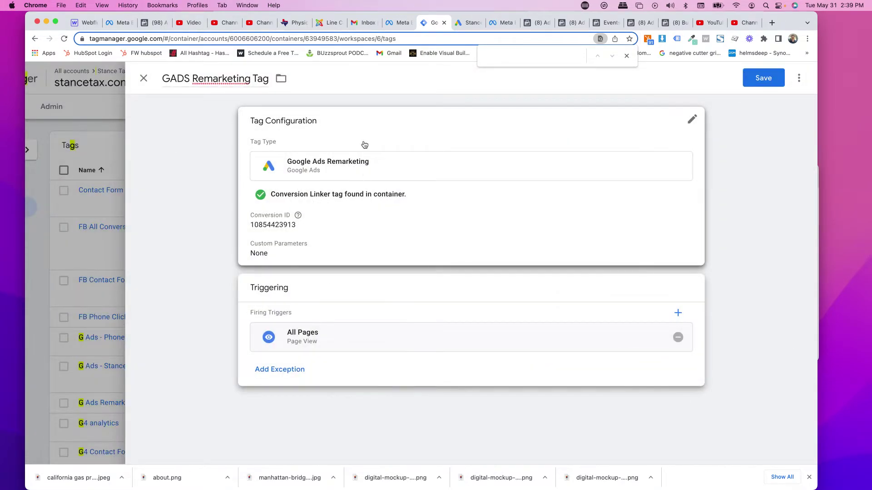
{"action": "left_click", "coordinate": [142, 80]}
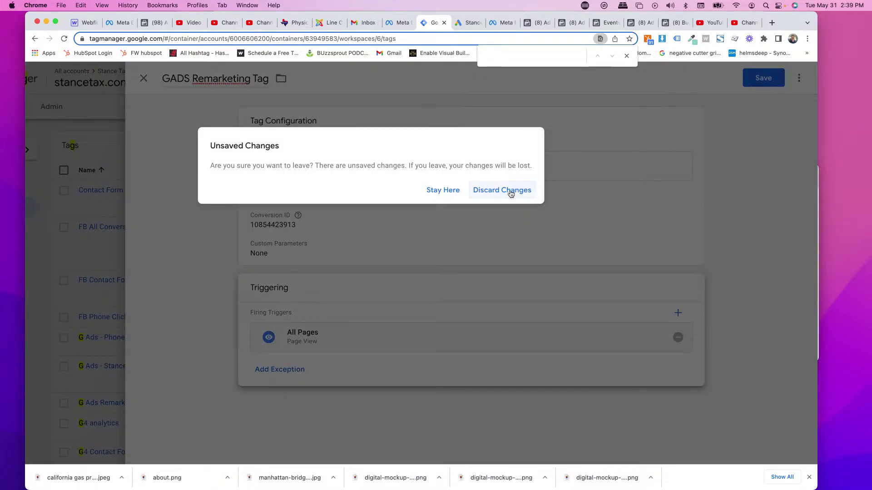
Discard the unsaved remarketing tag and sort the Tags list by Type.
{"action": "left_click", "coordinate": [510, 193]}
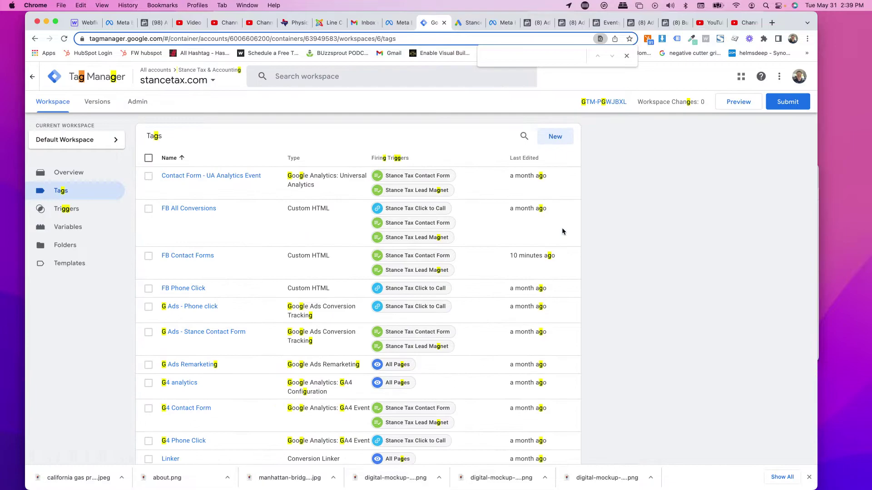
{"action": "left_click", "coordinate": [294, 160]}
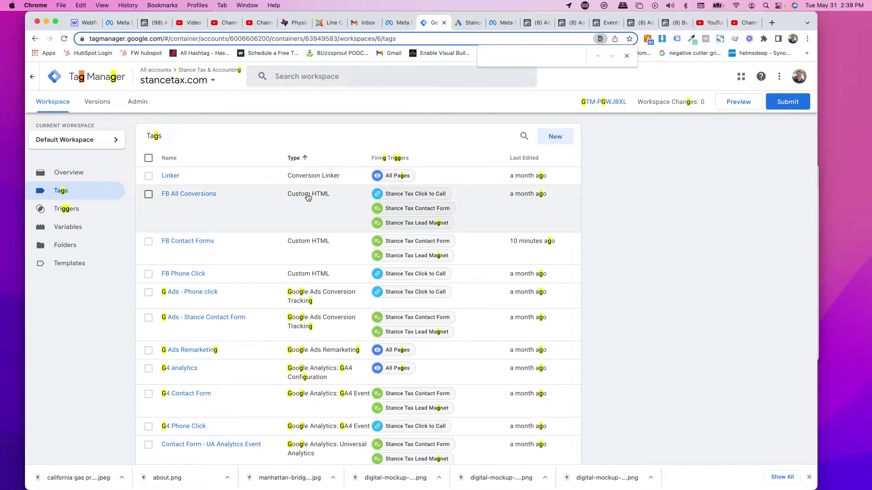
{"action": "scroll", "coordinate": [300, 204], "scroll_direction": "down", "scroll_amount": 2}
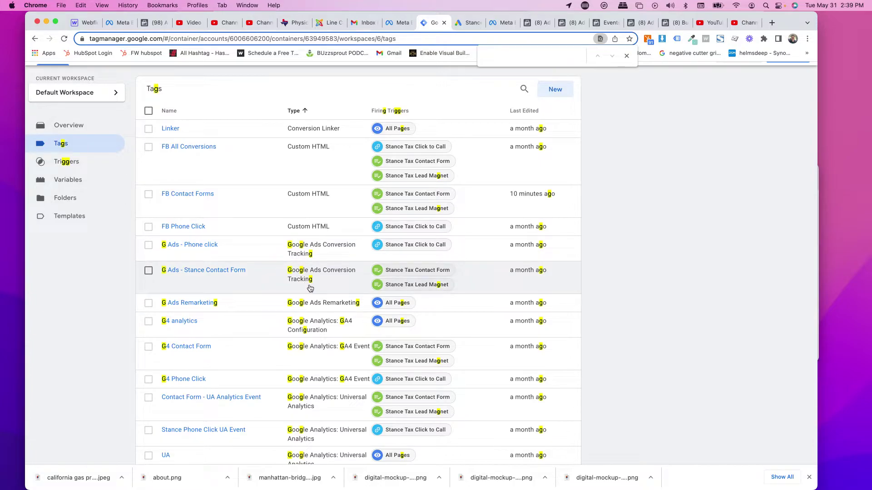
{"action": "scroll", "coordinate": [310, 288], "scroll_direction": "down", "scroll_amount": 1}
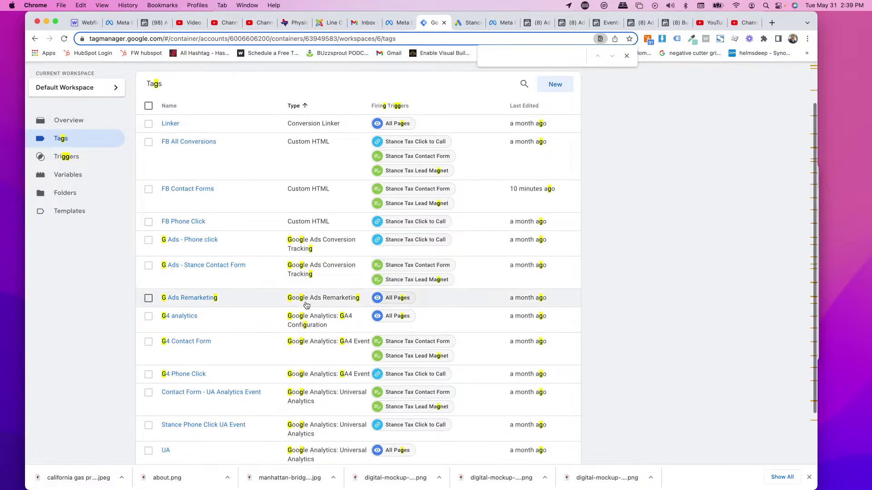
Review the existing G Ads Remarketing tag, then close Chrome's find bar.
{"action": "left_click", "coordinate": [247, 299]}
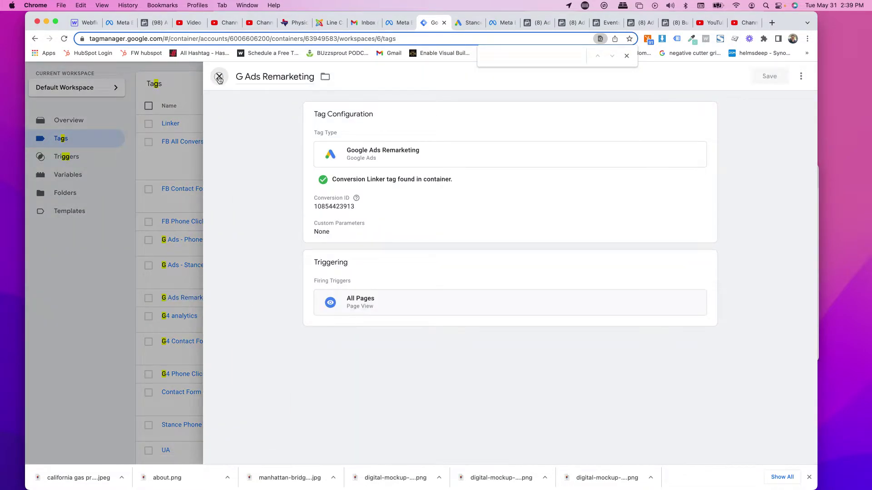
{"action": "left_click", "coordinate": [220, 76]}
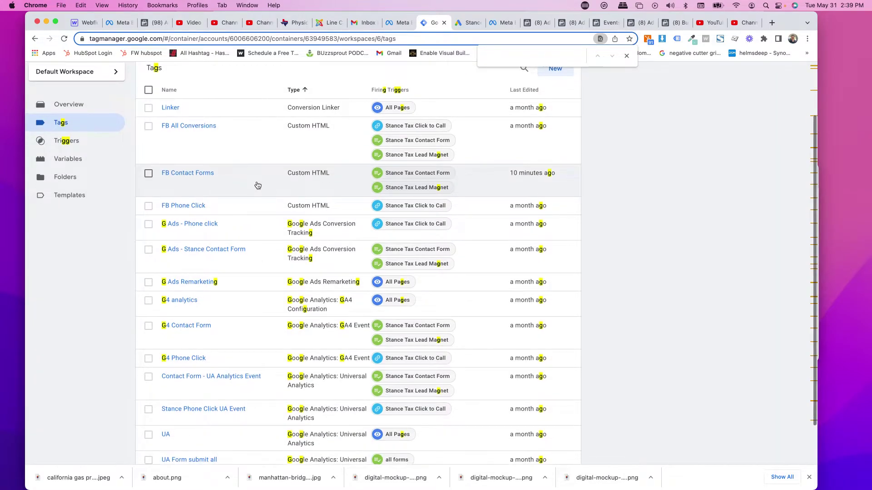
{"action": "scroll", "coordinate": [268, 174], "scroll_direction": "up", "scroll_amount": 3}
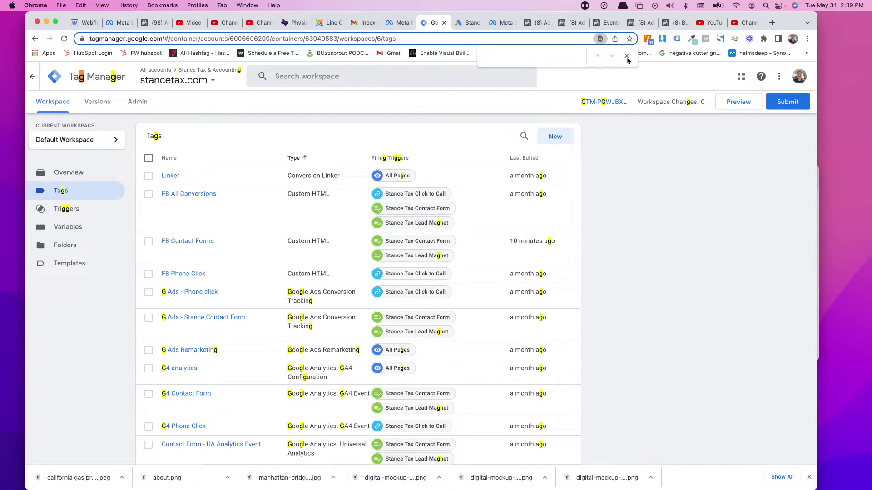
{"action": "left_click", "coordinate": [627, 56]}
{"action": "left_click", "coordinate": [563, 137]}
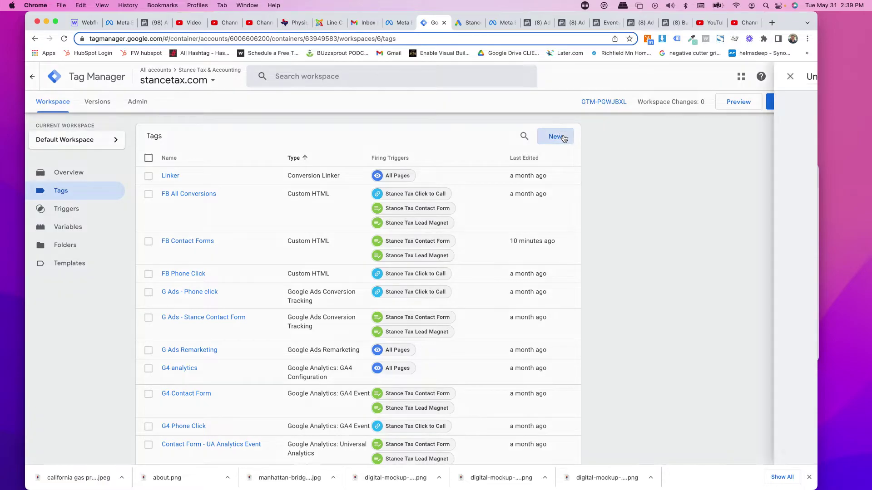
{"action": "triple_click", "coordinate": [258, 81]}
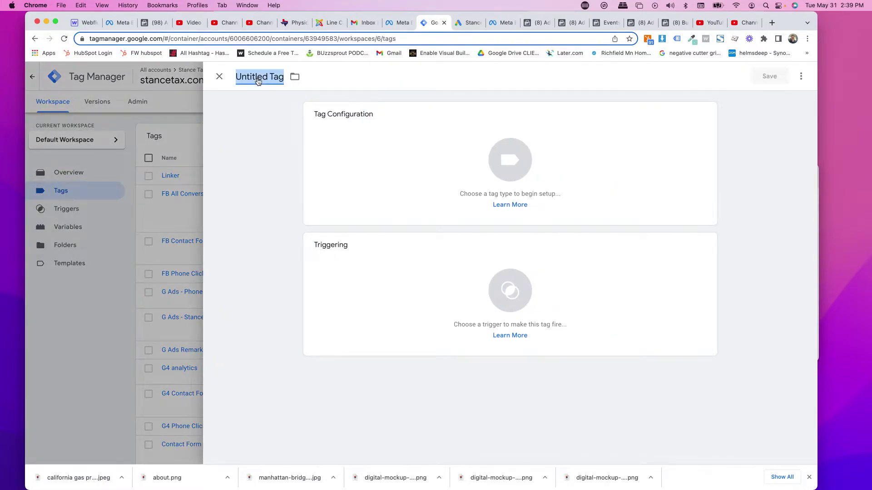
{"action": "type", "text": "GADS"}
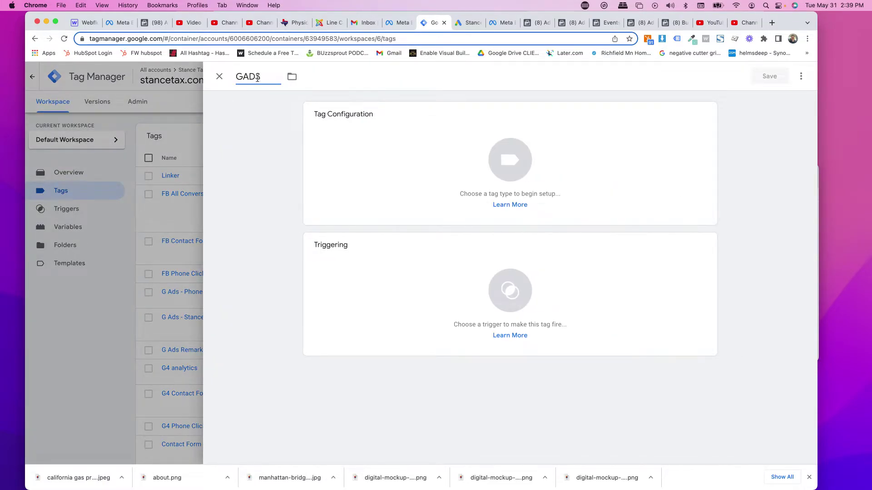
{"action": "type", "text": " linker"}
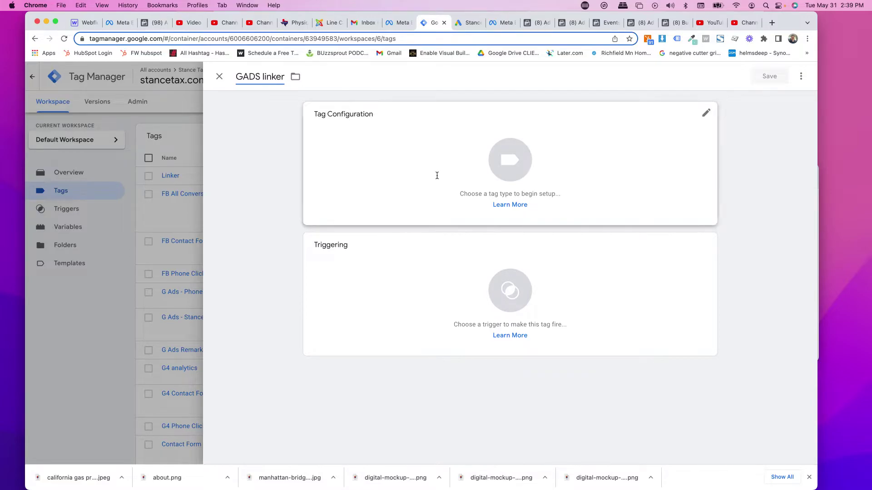
{"action": "left_click", "coordinate": [456, 167]}
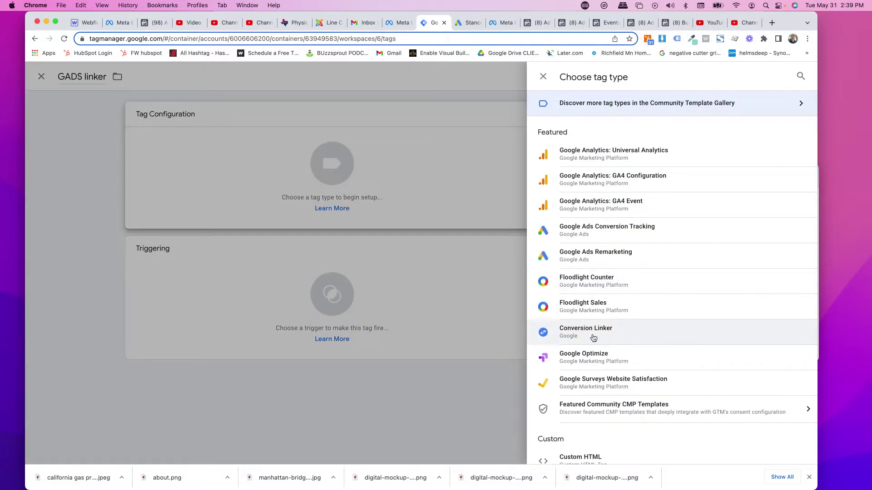
{"action": "scroll", "coordinate": [604, 339], "scroll_direction": "up", "scroll_amount": 5}
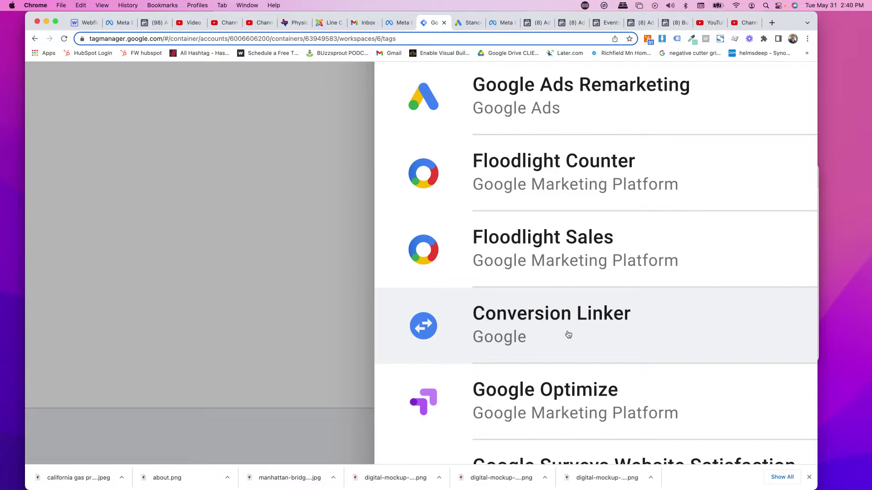
{"action": "left_click", "coordinate": [526, 338]}
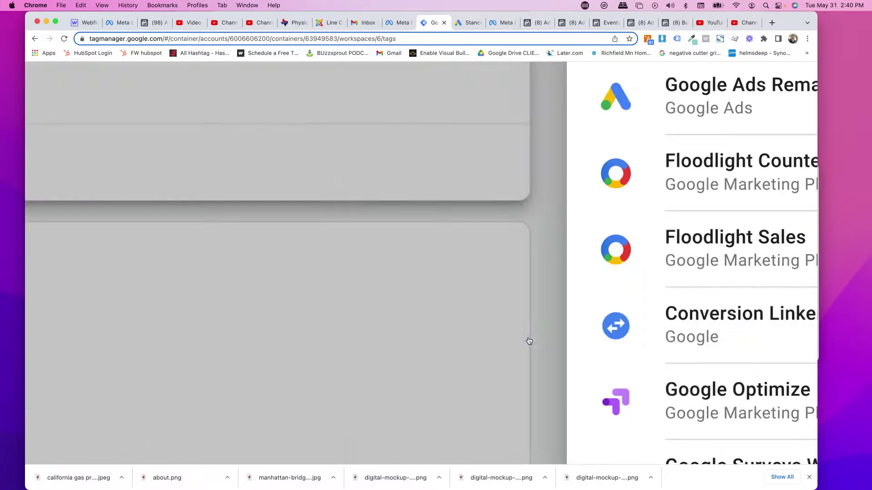
{"action": "scroll", "coordinate": [508, 303], "scroll_direction": "down", "scroll_amount": 5}
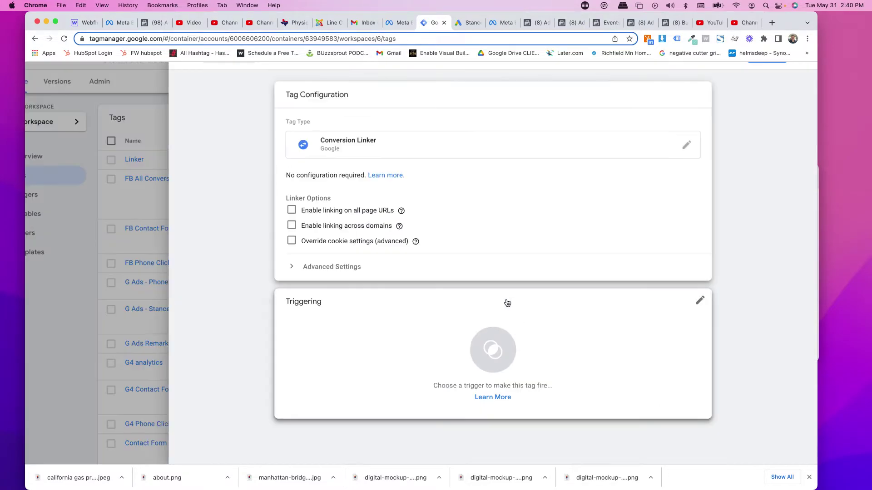
{"action": "left_click", "coordinate": [407, 310]}
{"action": "left_click", "coordinate": [204, 147]}
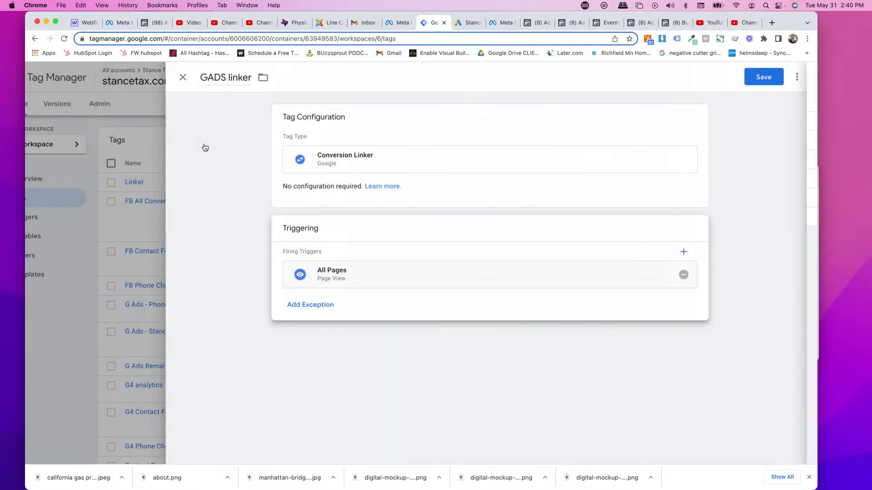
{"action": "left_click", "coordinate": [381, 167]}
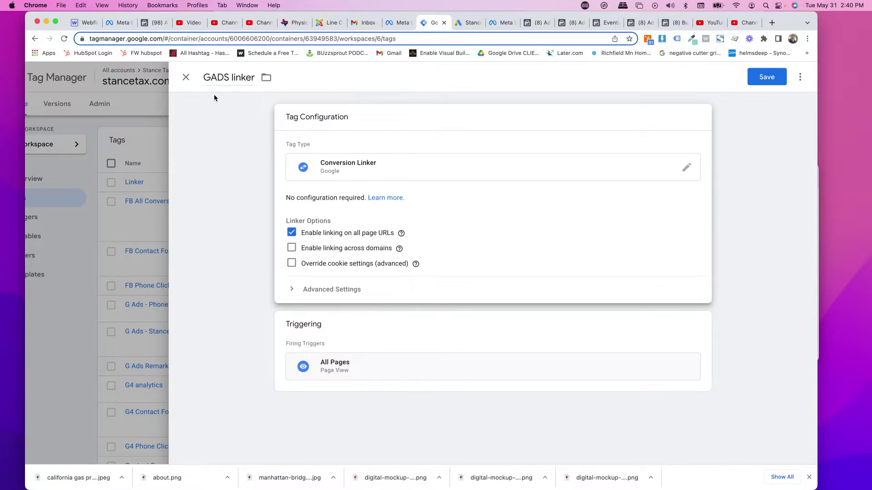
{"action": "left_click", "coordinate": [187, 78]}
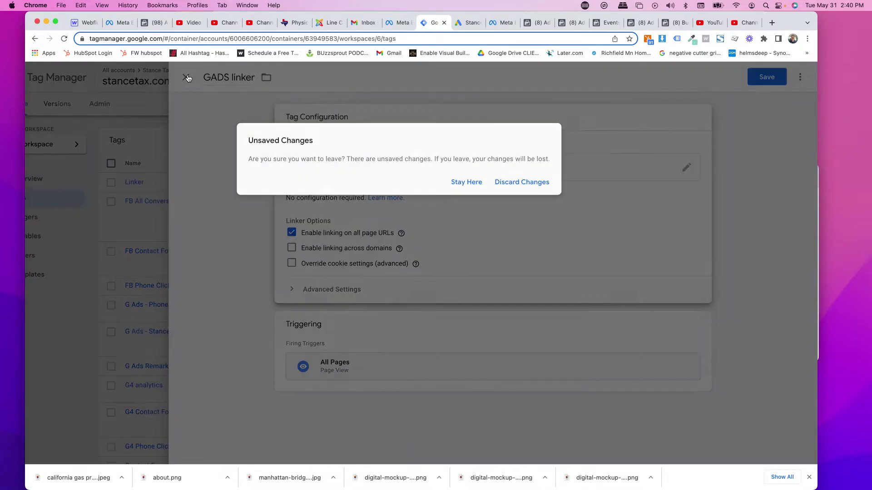
{"action": "left_click", "coordinate": [516, 188]}
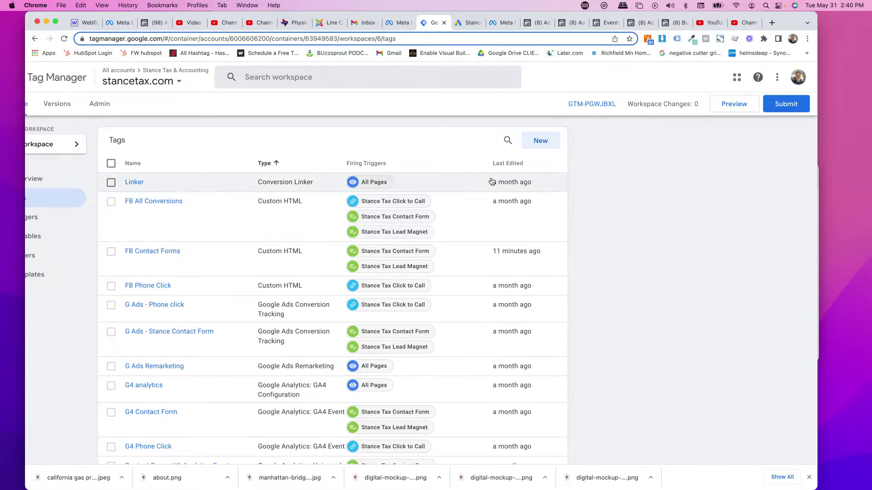
{"action": "scroll", "coordinate": [491, 182], "scroll_direction": "down", "scroll_amount": 1}
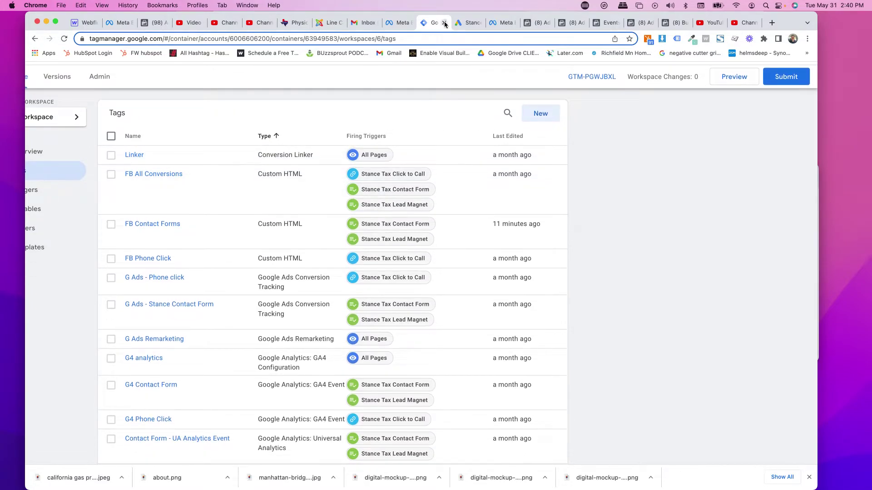
From the Google Ads segments list, add a Website visitors segment named 'Stance 14 Days Website Users'.
{"action": "left_click", "coordinate": [464, 22]}
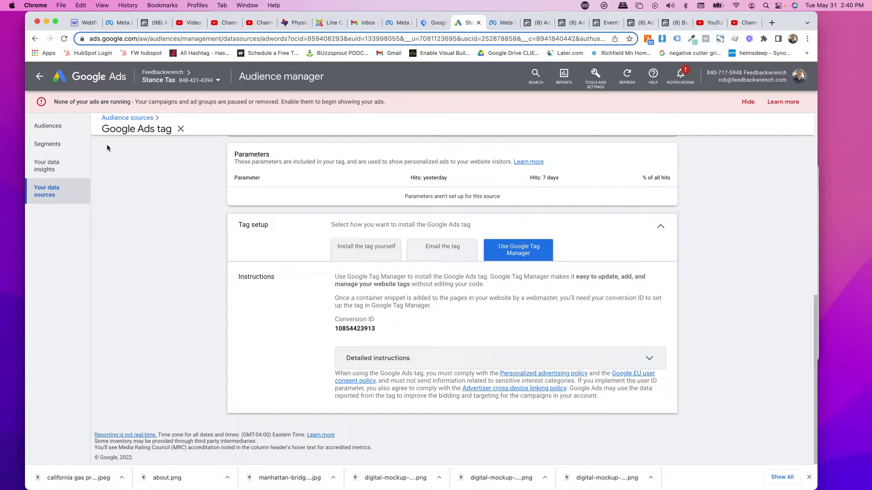
{"action": "left_click", "coordinate": [63, 145]}
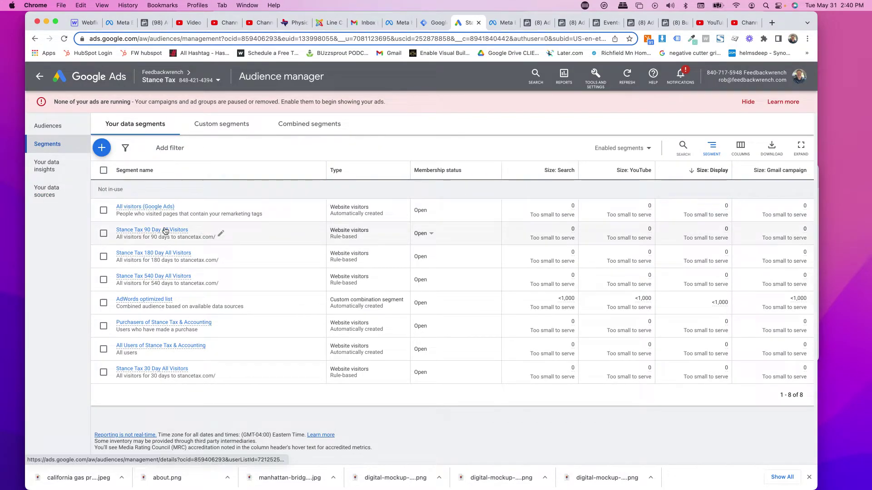
{"action": "mouse_move", "coordinate": [165, 231]}
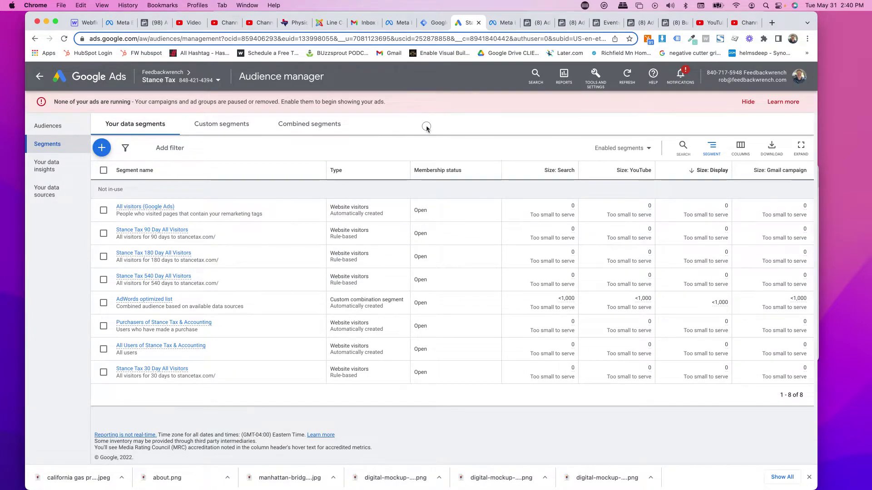
{"action": "left_click", "coordinate": [102, 150]}
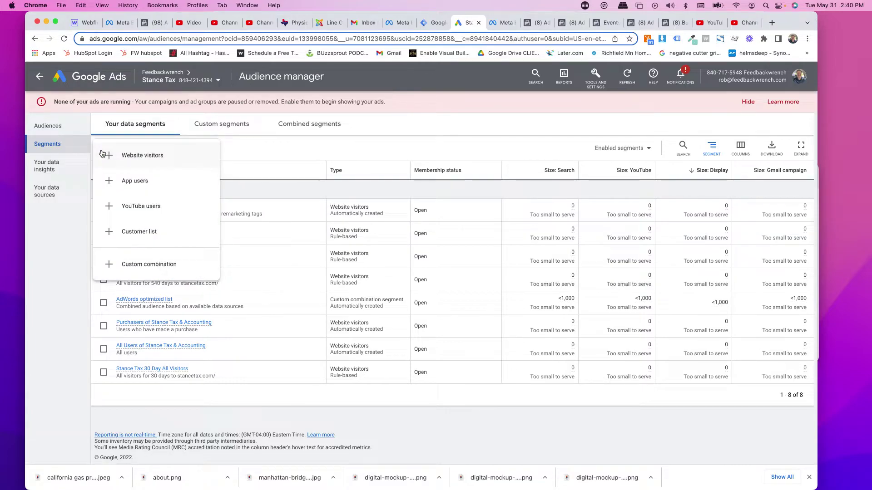
{"action": "left_click", "coordinate": [145, 156]}
{"action": "left_click", "coordinate": [291, 151]}
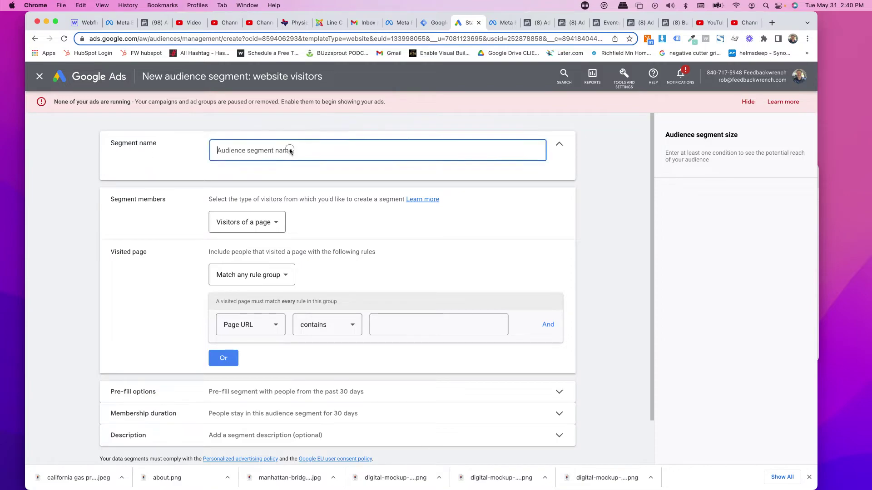
{"action": "type", "text": "Stance "}
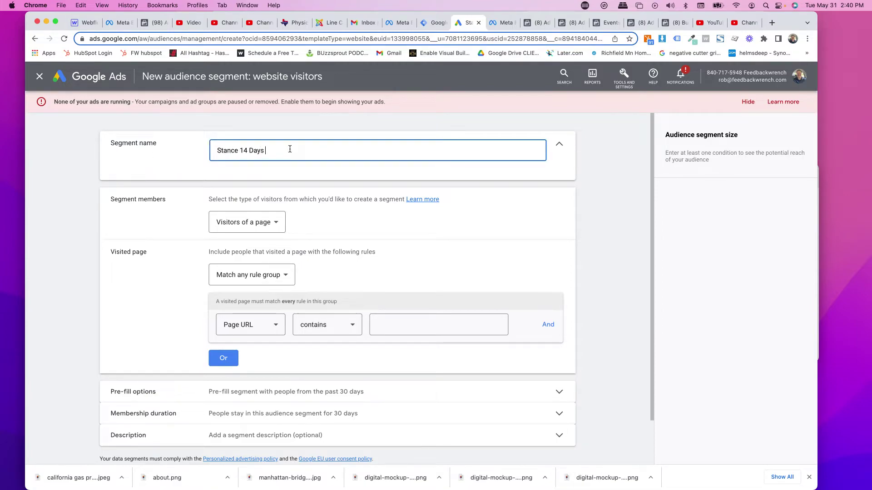
{"action": "type", "text": "14 Days Website U"}
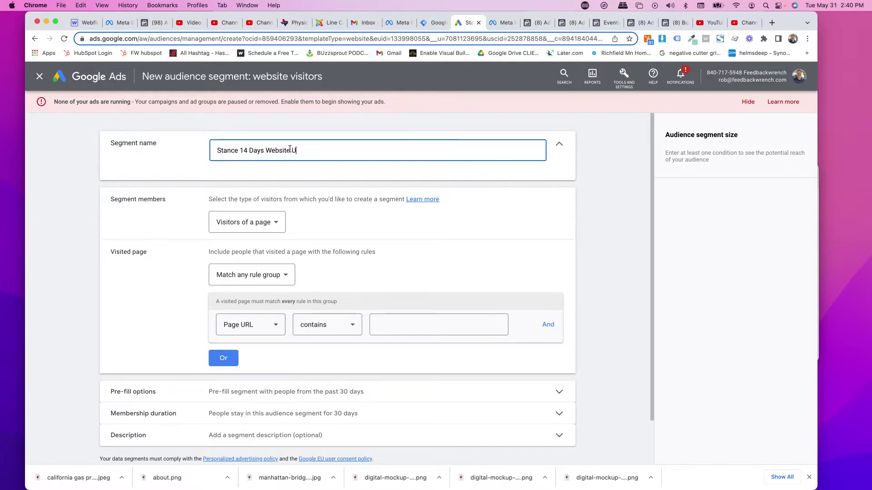
{"action": "type", "text": "sers"}
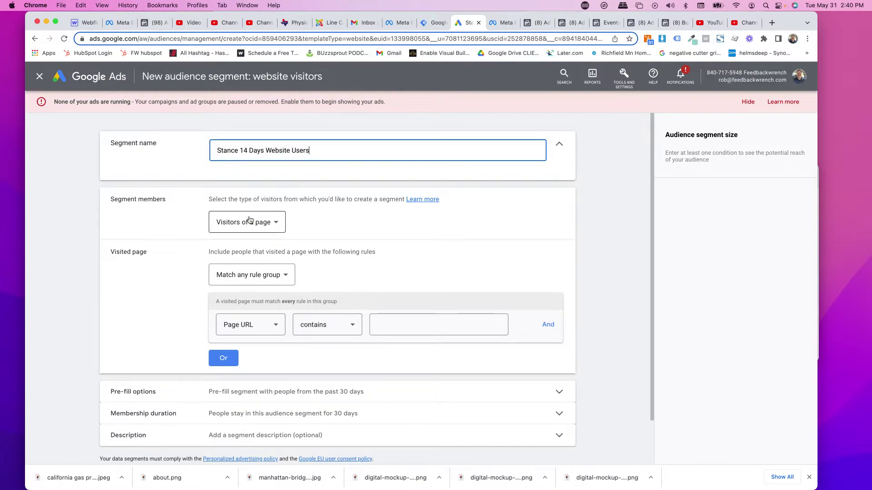
{"action": "scroll", "coordinate": [250, 220], "scroll_direction": "down", "scroll_amount": 3}
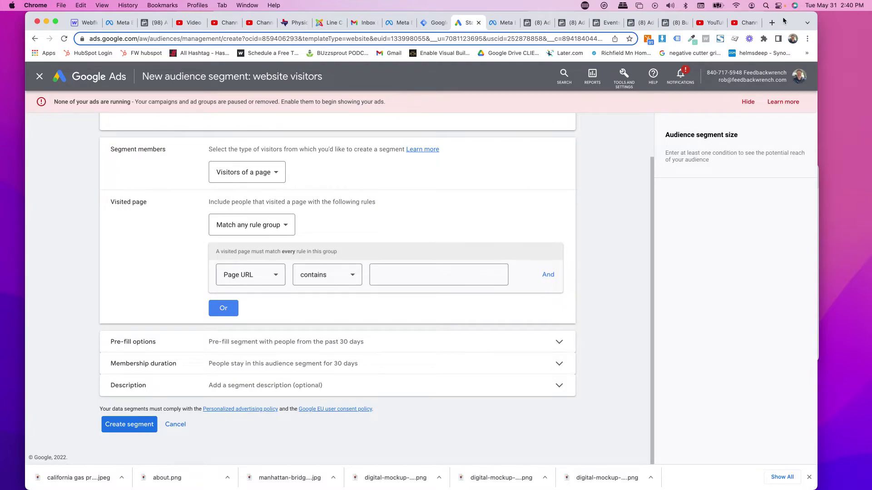
Load stancetax.com in a new tab, copy its URL, and return to Google Ads.
{"action": "left_click", "coordinate": [772, 22]}
{"action": "type", "text": "sta"}
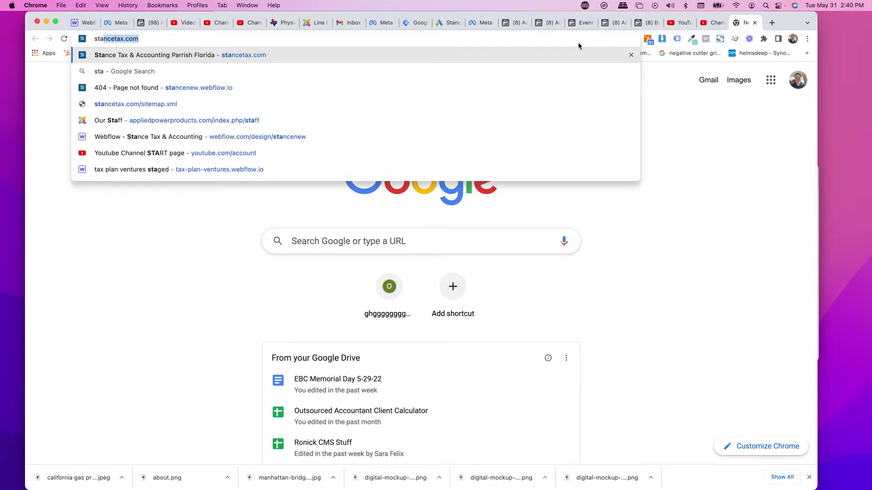
{"action": "key", "text": "Return"}
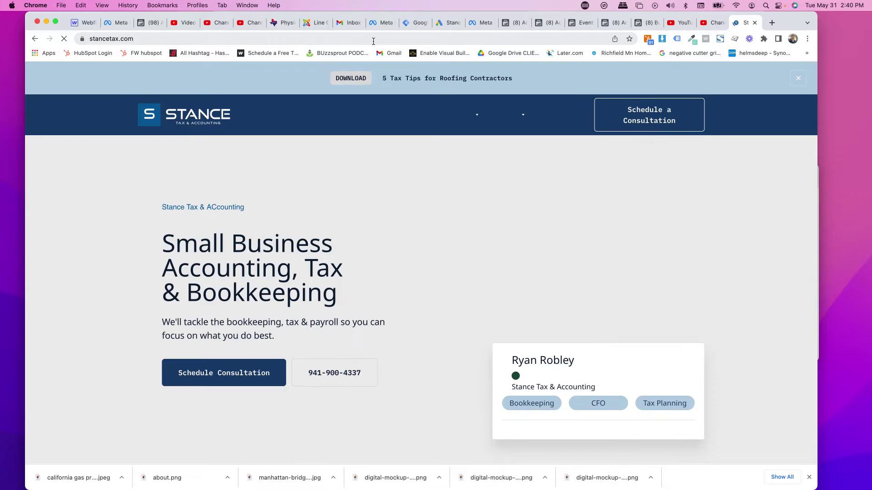
{"action": "left_click", "coordinate": [375, 43]}
{"action": "key", "text": "super+c"}
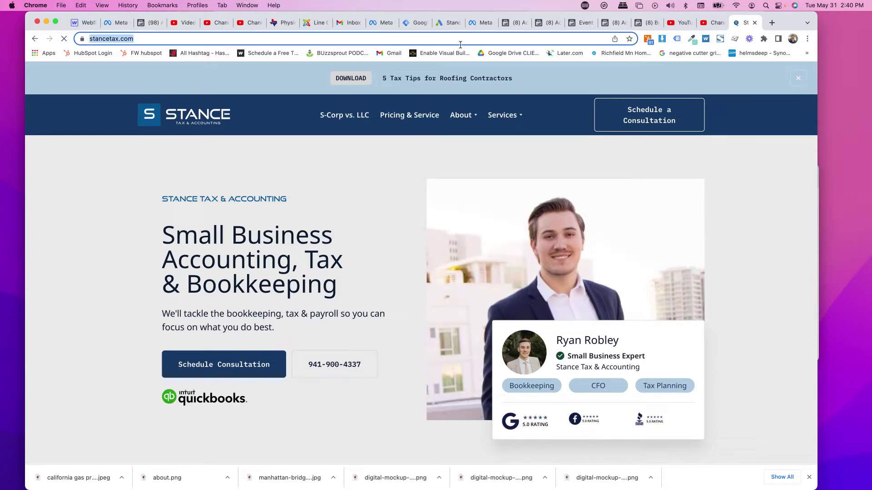
{"action": "left_click", "coordinate": [447, 26]}
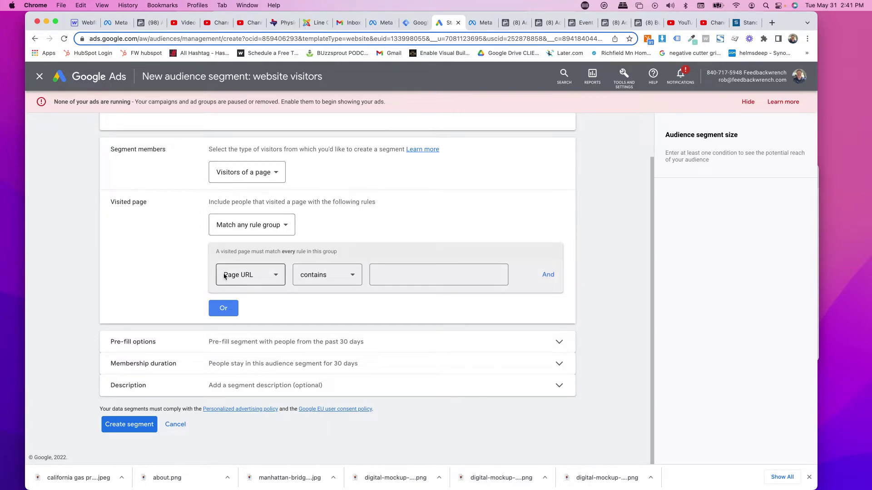
{"action": "scroll", "coordinate": [219, 259], "scroll_direction": "up", "scroll_amount": 5}
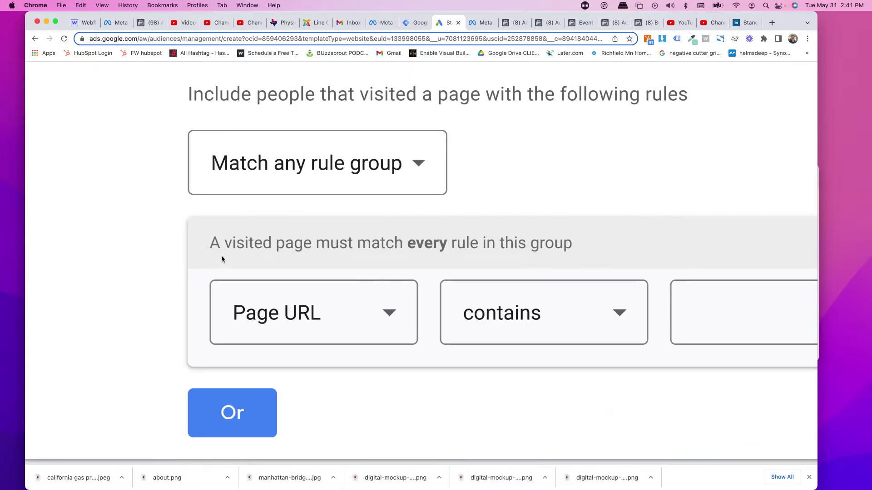
{"action": "scroll", "coordinate": [223, 259], "scroll_direction": "right", "scroll_amount": 4}
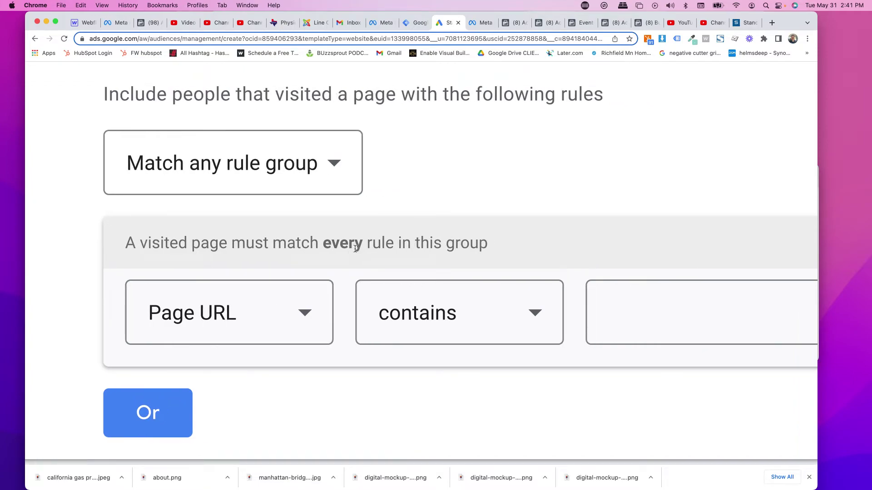
{"action": "left_click", "coordinate": [683, 315]}
{"action": "key", "text": "super+v"}
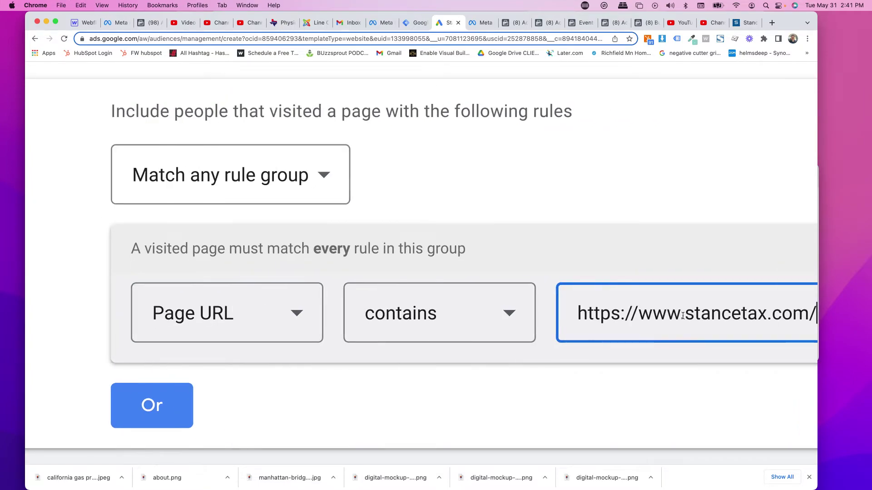
{"action": "key", "text": "super+minus"}
{"action": "key", "text": "super+minus"}
{"action": "key", "text": "super+minus"}
{"action": "key", "text": "super+minus"}
{"action": "key", "text": "super+minus"}
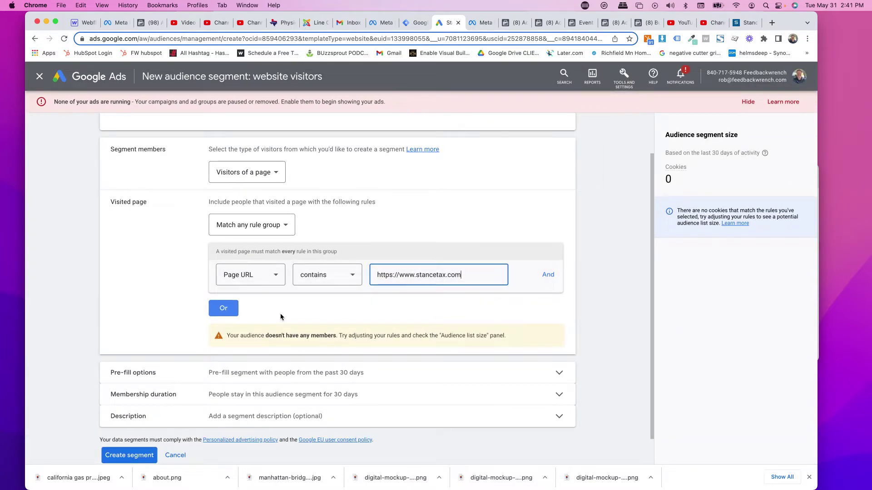
{"action": "scroll", "coordinate": [277, 309], "scroll_direction": "down", "scroll_amount": 2}
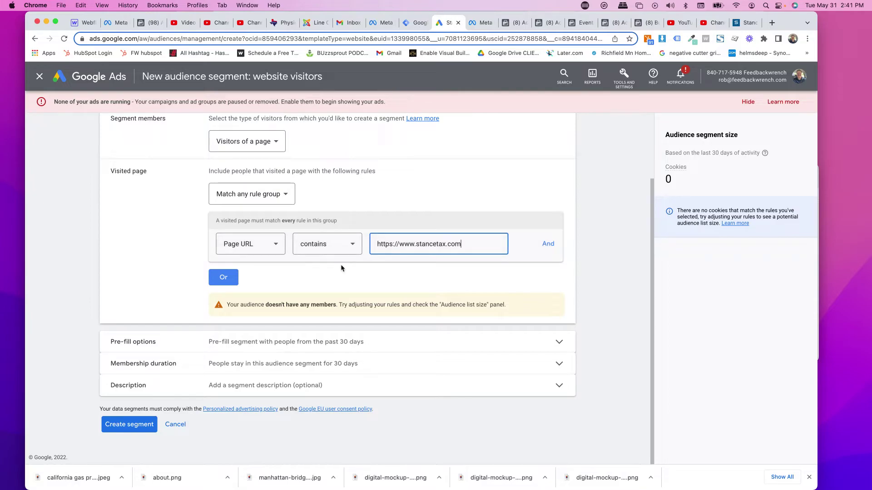
Set the segment's membership duration to 14 days, within the 540-day maximum.
{"action": "left_click", "coordinate": [310, 344]}
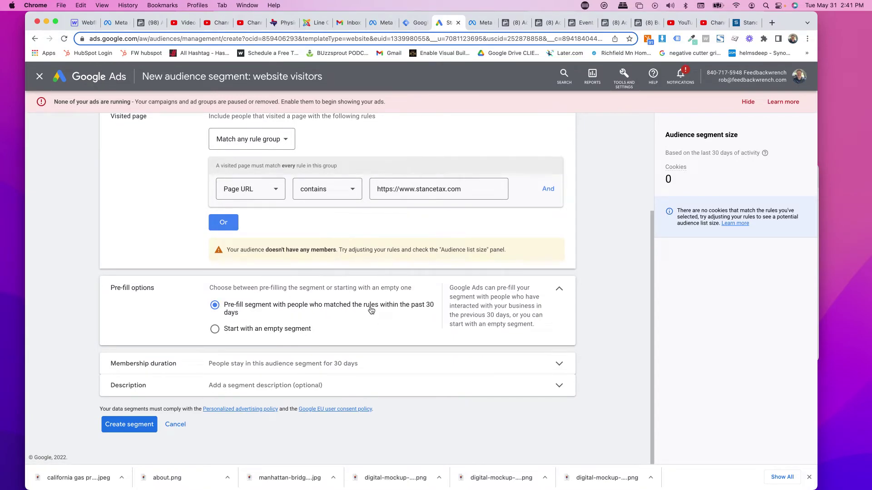
{"action": "left_click", "coordinate": [341, 367]}
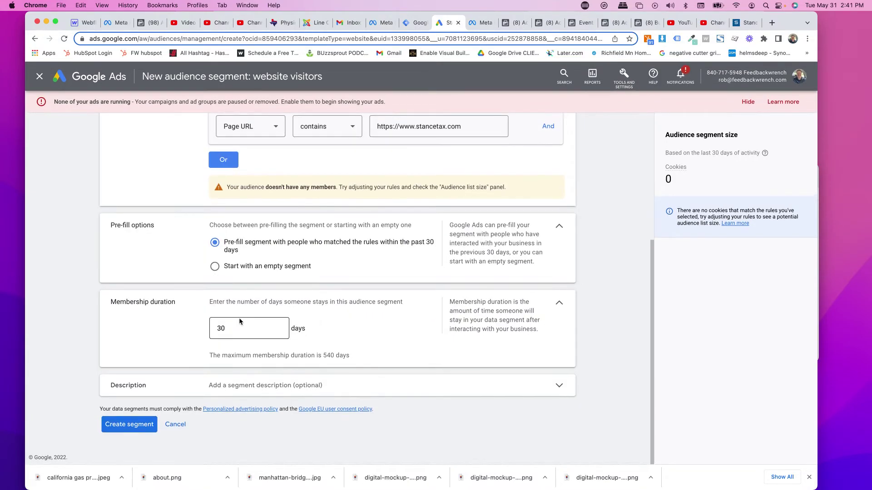
{"action": "left_click", "coordinate": [240, 331]}
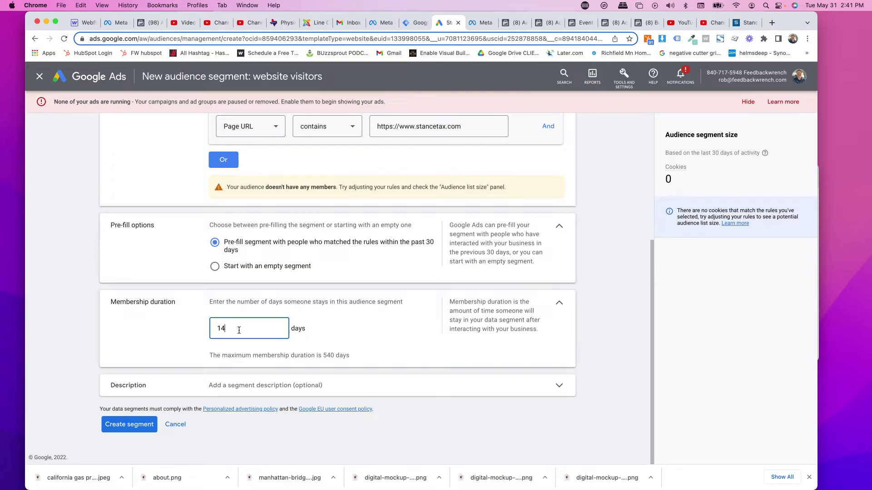
{"action": "type", "text": "14"}
{"action": "triple_click", "coordinate": [323, 358]}
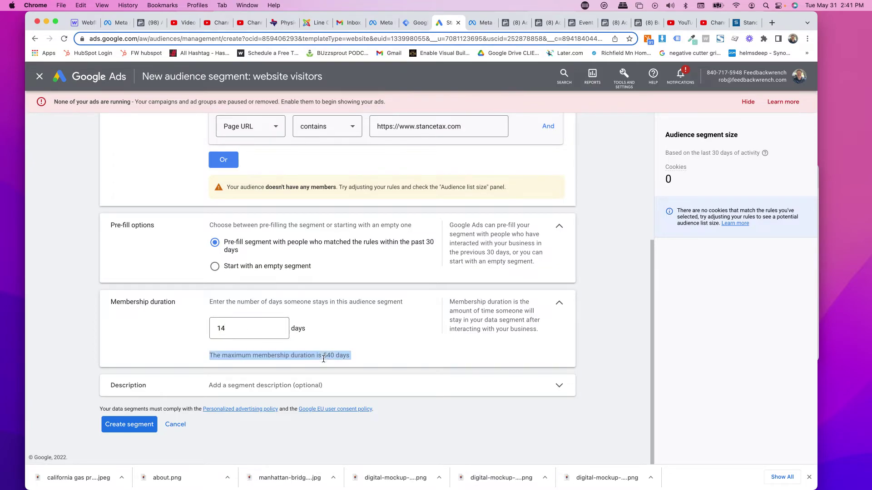
{"action": "scroll", "coordinate": [323, 358], "scroll_direction": "up", "scroll_amount": 5}
{"action": "left_click_drag", "start_coordinate": [323, 353], "coordinate": [366, 355]}
{"action": "scroll", "coordinate": [366, 355], "scroll_direction": "down", "scroll_amount": 5}
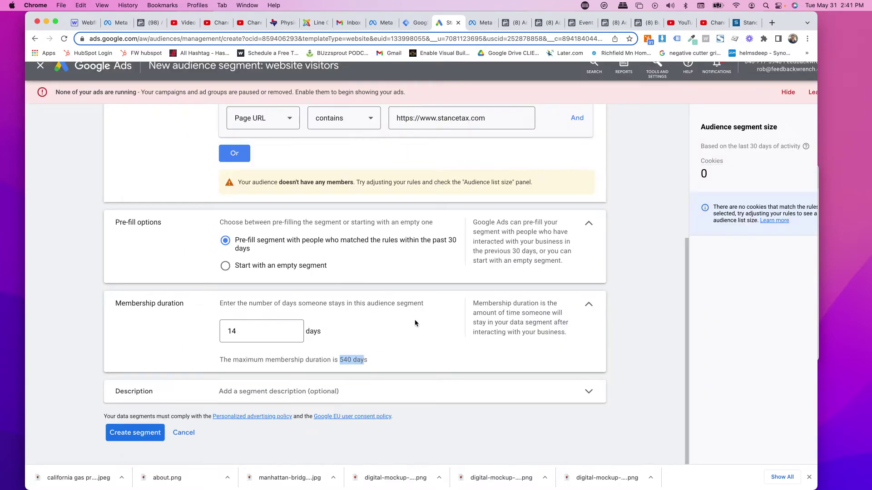
Add the description '14 days of all traffic for remarketing' and create the segment.
{"action": "left_click", "coordinate": [386, 394]}
{"action": "scroll", "coordinate": [346, 360], "scroll_direction": "down", "scroll_amount": 3}
{"action": "left_click", "coordinate": [331, 363]}
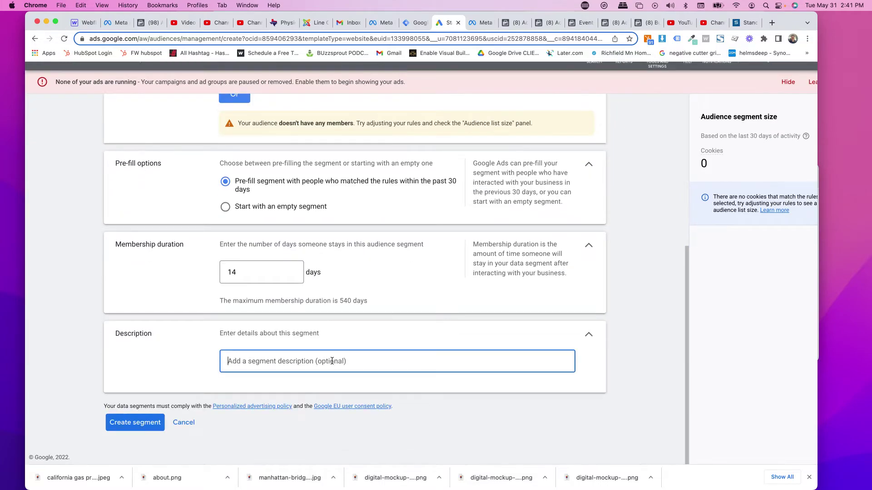
{"action": "type", "text": "14 days of all traffic"}
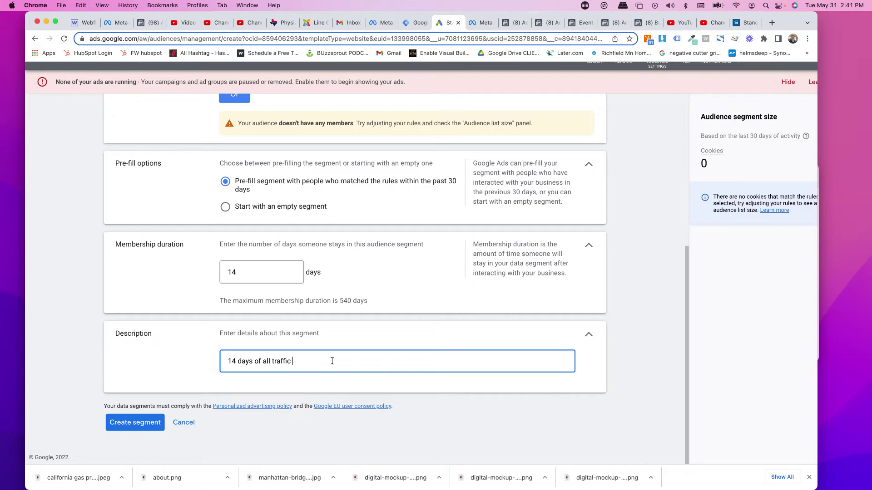
{"action": "type", "text": " for remarketing"}
{"action": "left_click", "coordinate": [121, 422]}
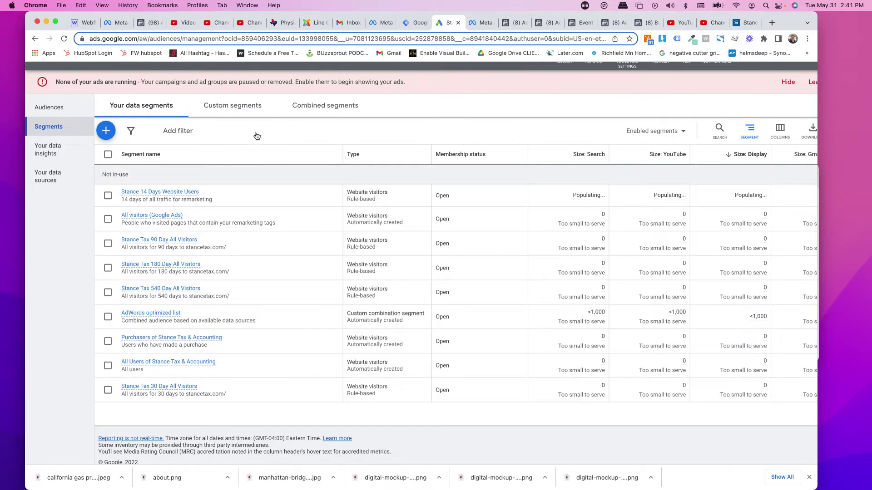
Enlarge the page to confirm Stance 14 Days Website Users appears in the segment list.
{"action": "mouse_move", "coordinate": [162, 216]}
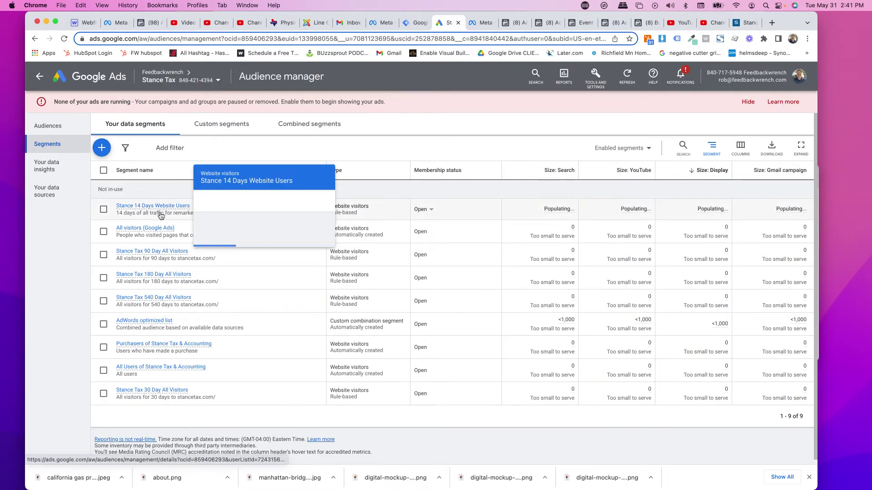
{"action": "key", "text": "super+equal"}
{"action": "key", "text": "super+equal"}
{"action": "key", "text": "super+equal"}
{"action": "key", "text": "super+equal"}
{"action": "key", "text": "super+equal"}
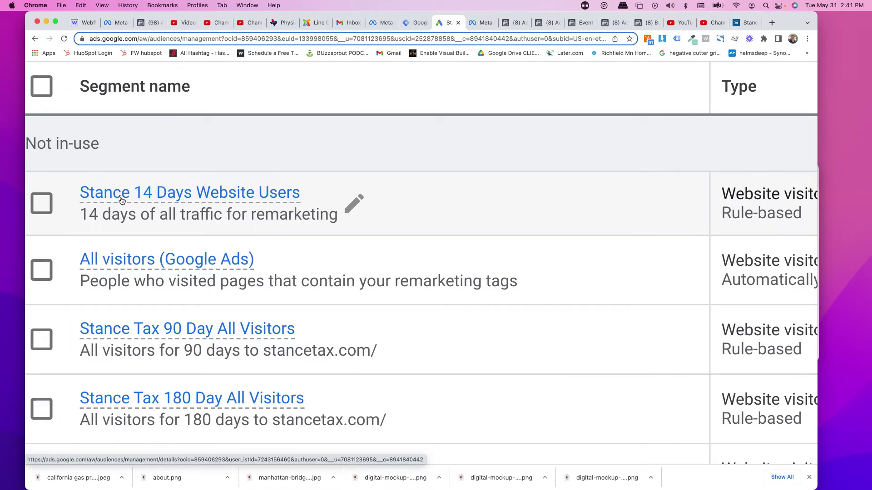
{"action": "scroll", "coordinate": [189, 248], "scroll_direction": "down", "scroll_amount": 5}
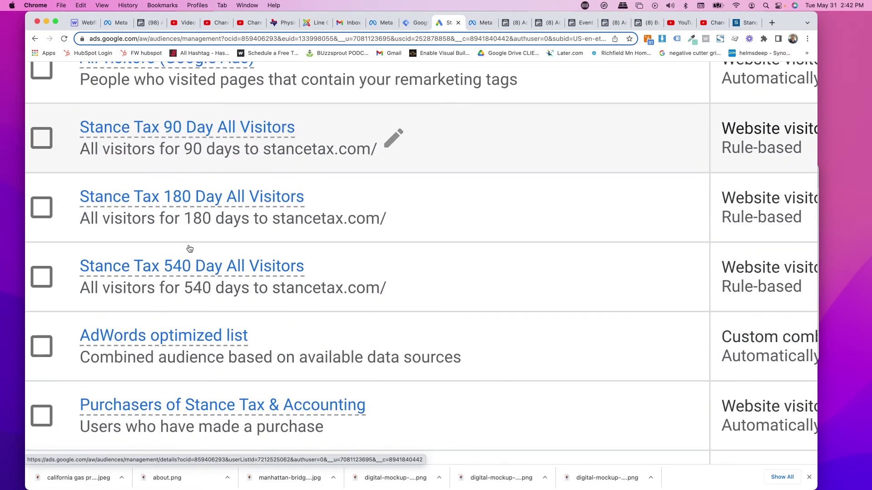
Restore normal page size and return to the All campaigns overview.
{"action": "mouse_move", "coordinate": [209, 261]}
{"action": "key", "text": "super+minus"}
{"action": "key", "text": "super+minus"}
{"action": "key", "text": "super+minus"}
{"action": "key", "text": "super+minus"}
{"action": "key", "text": "super+minus"}
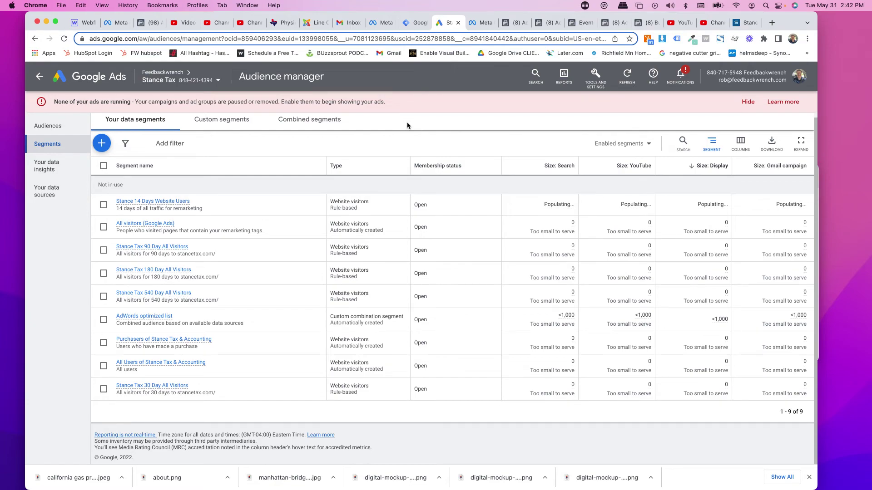
{"action": "left_click", "coordinate": [40, 83]}
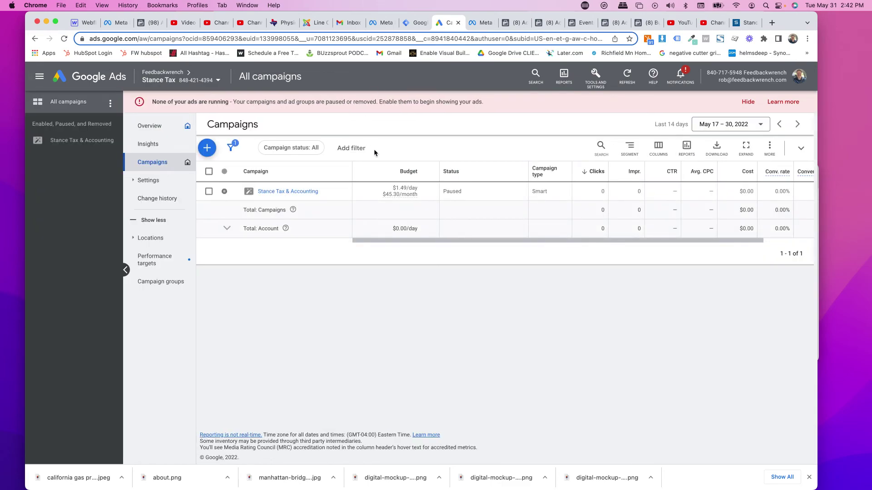